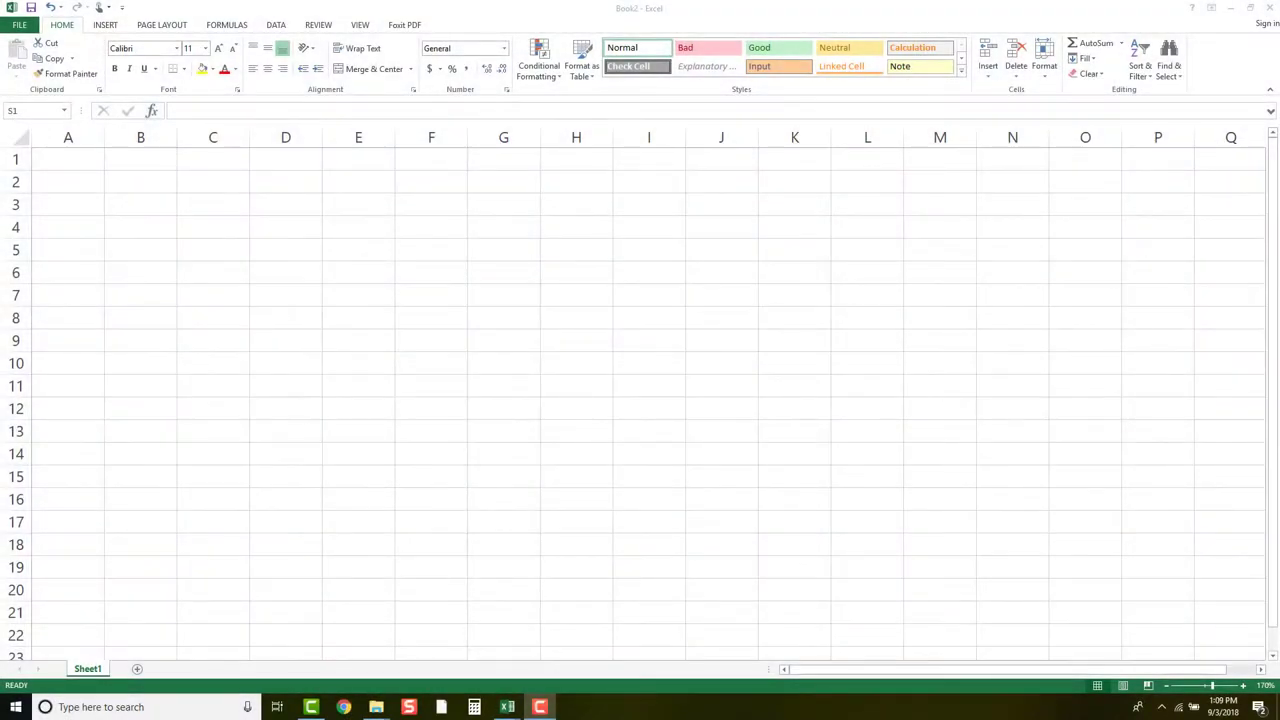
- Enter the heading 'Product ID' in A1 and the first ID, 1, in A2
click(86, 156)
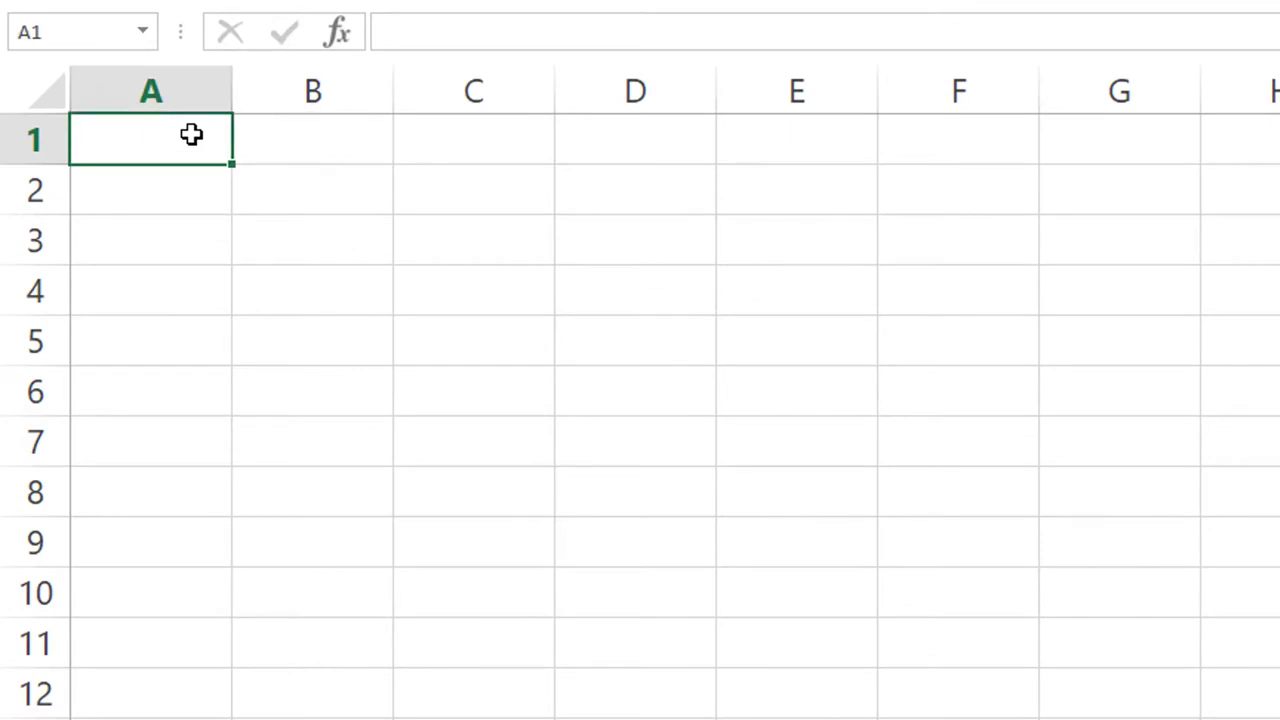
text(Pro)
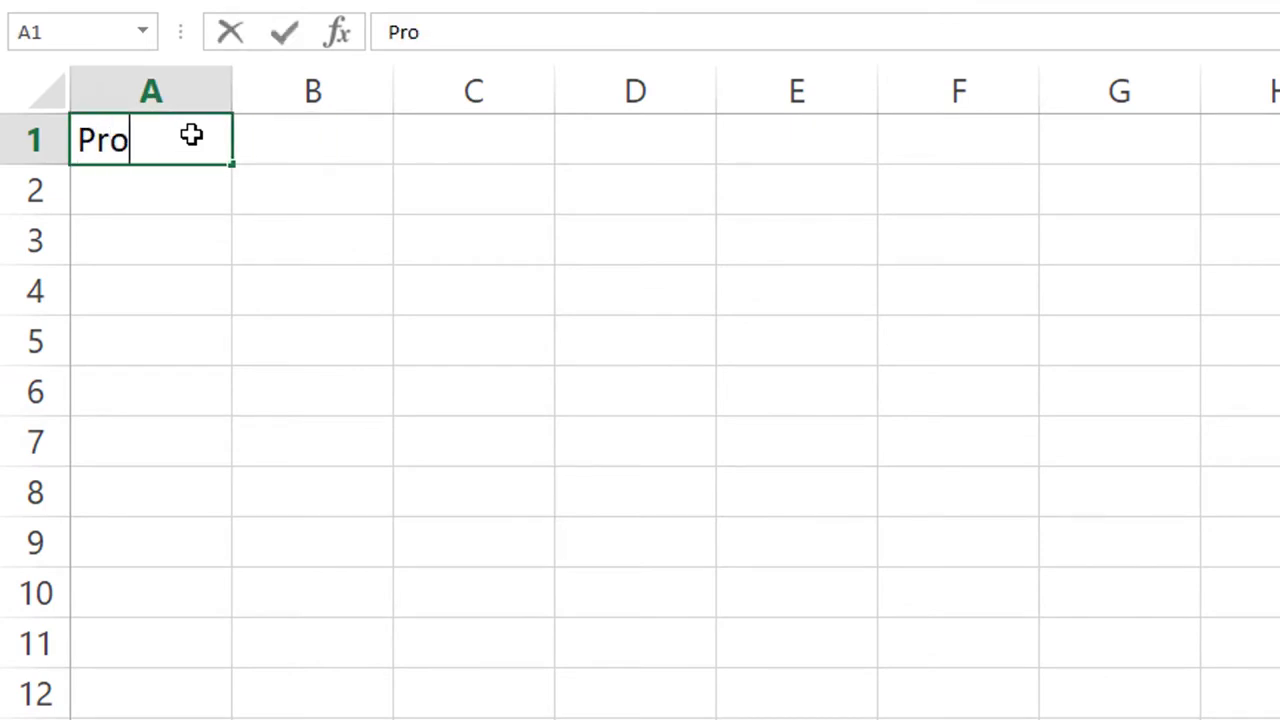
text(duct ID)
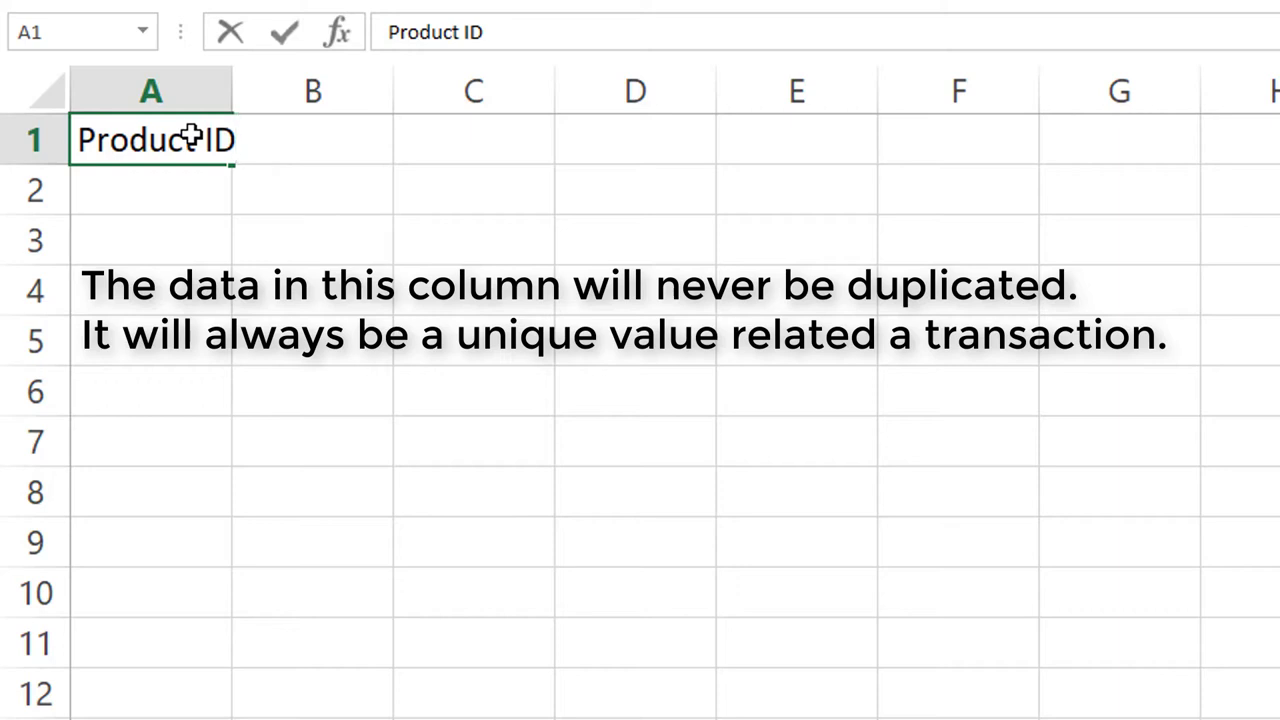
key(Return)
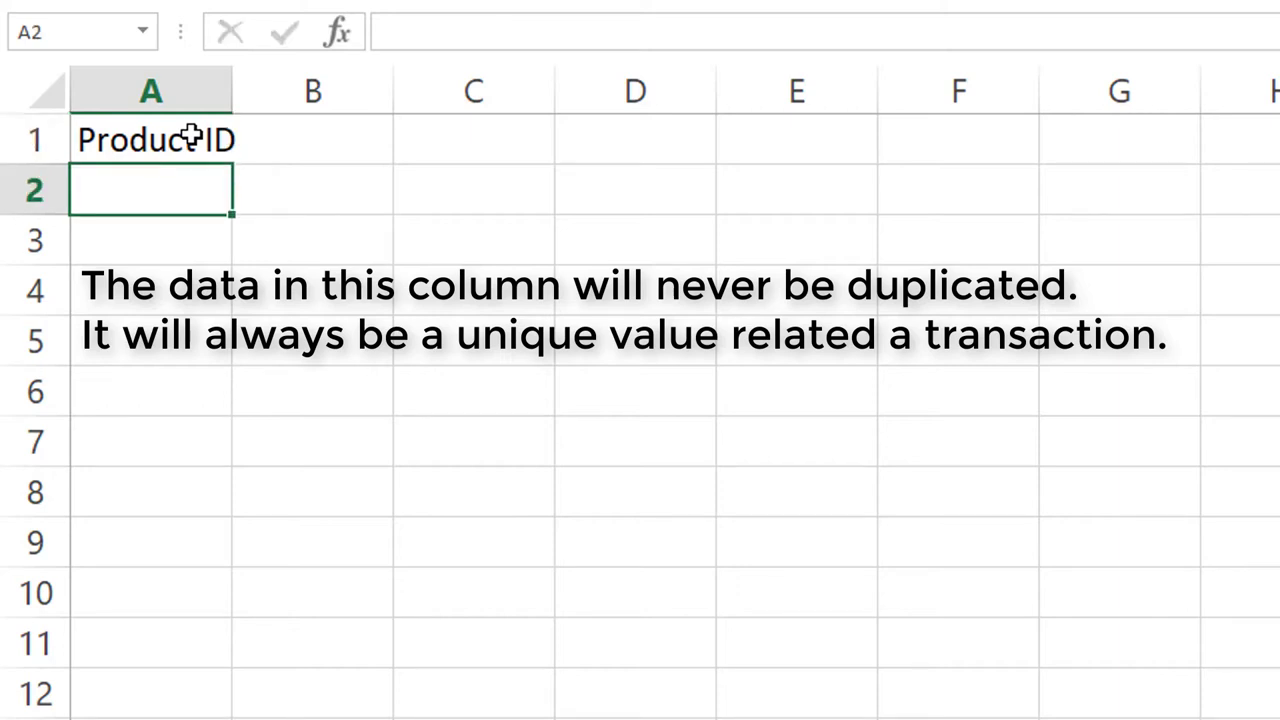
text(1)
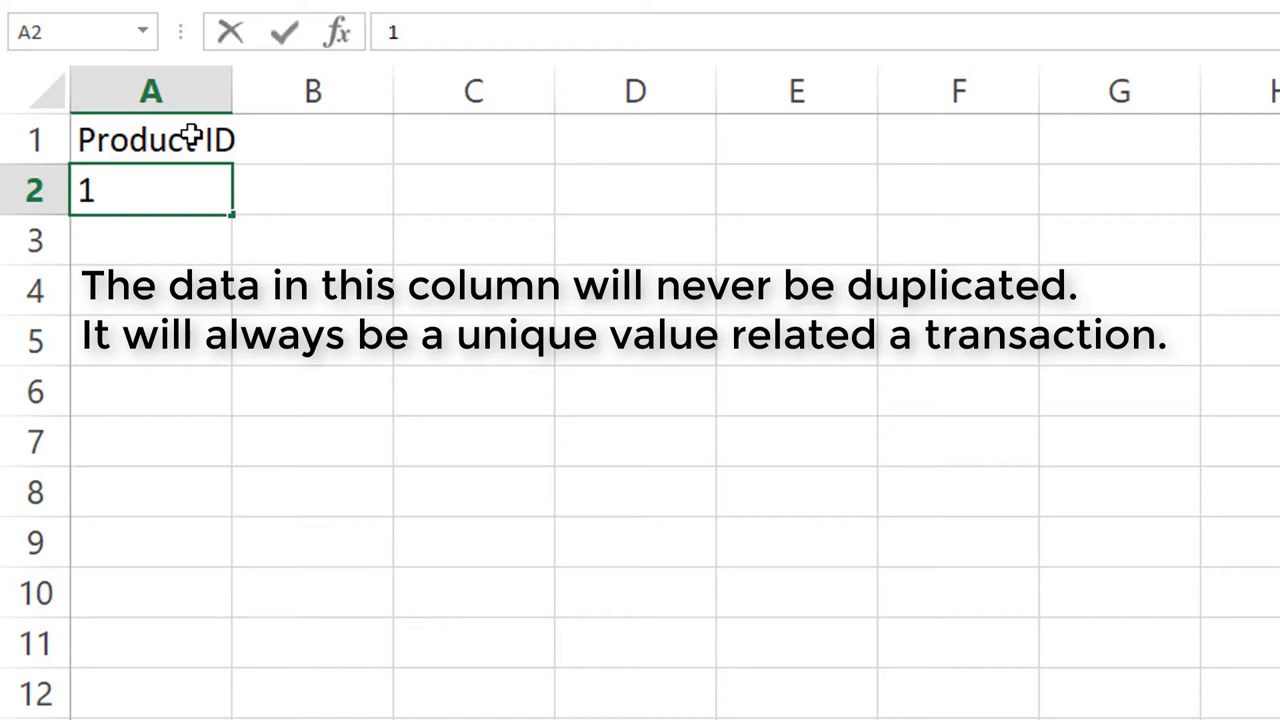
click(190, 138)
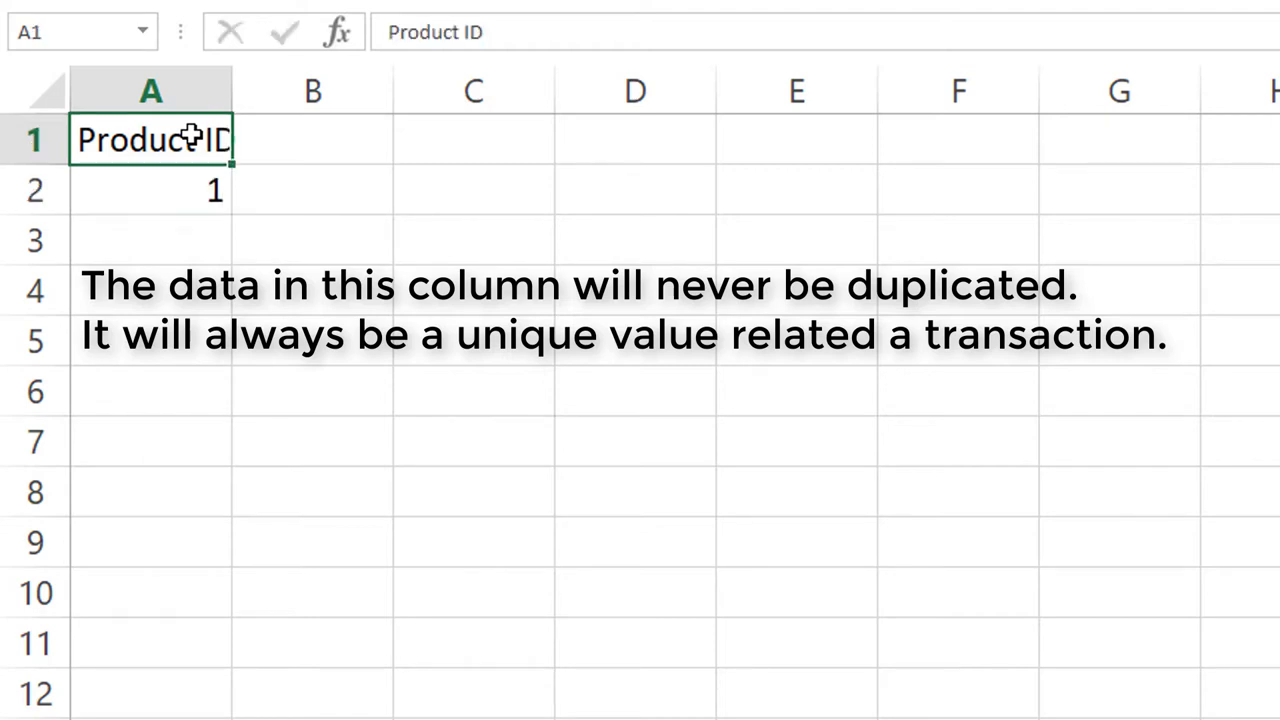
key(Tab)
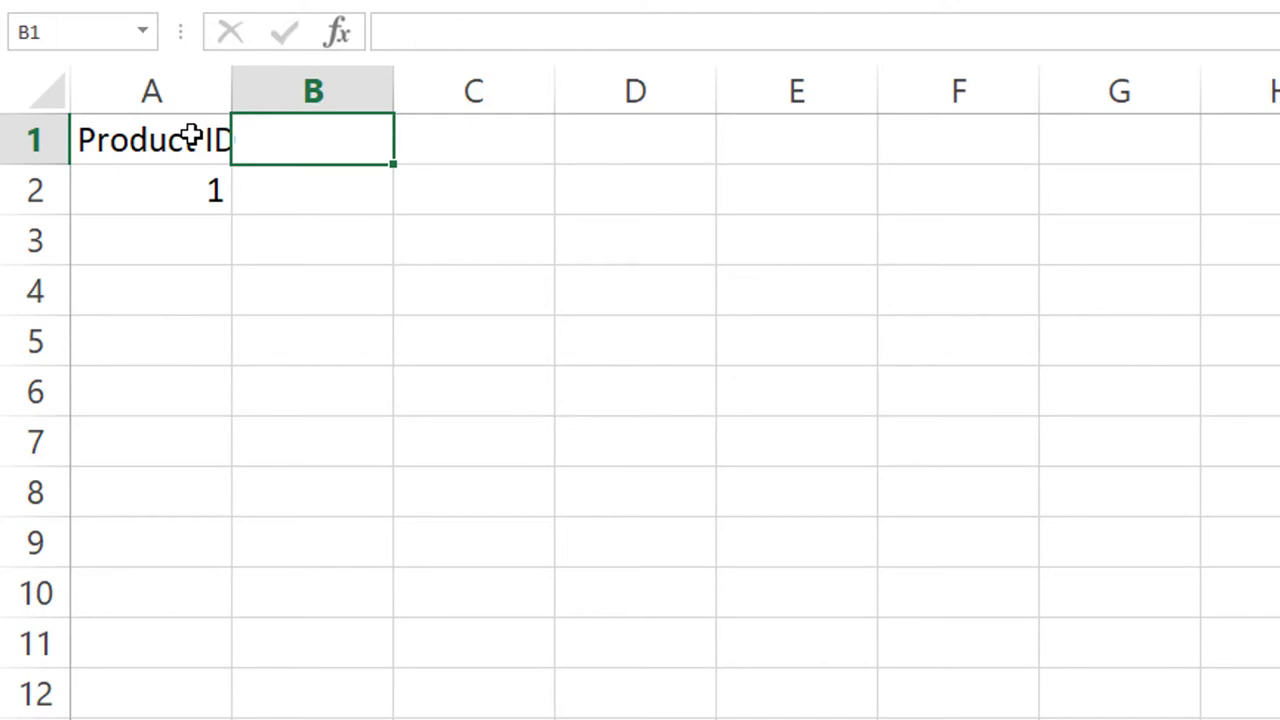
- Fill B1:D1 with 'Product', 'Type', 'Cust. First Name', with 'Lemonade' and 'Small' beneath the first two
text(Product)
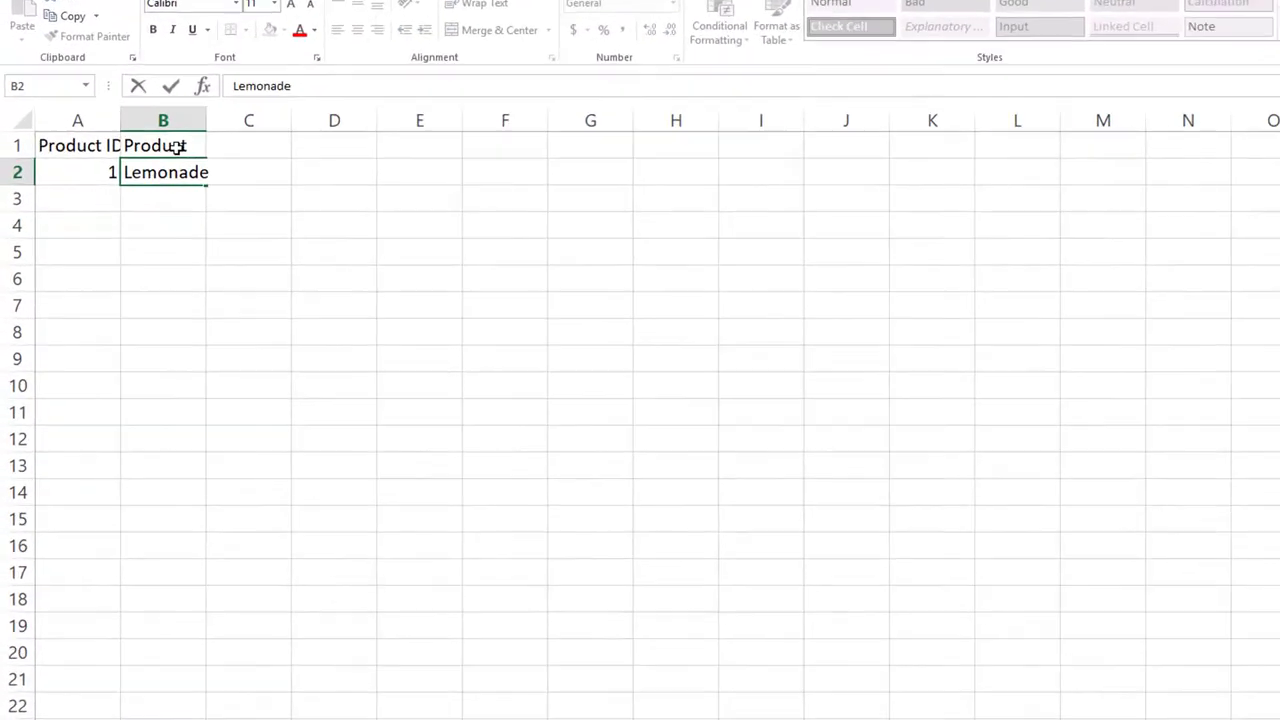
key(Up)
key(Tab)
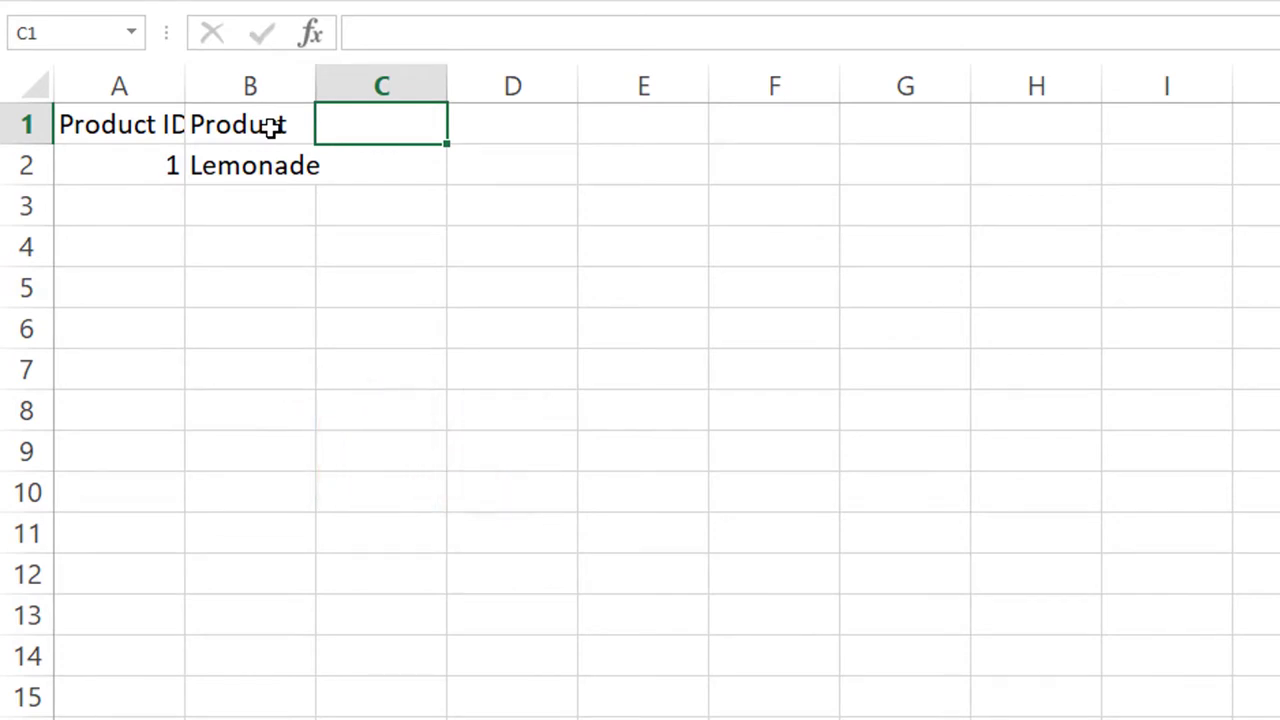
text(Type)
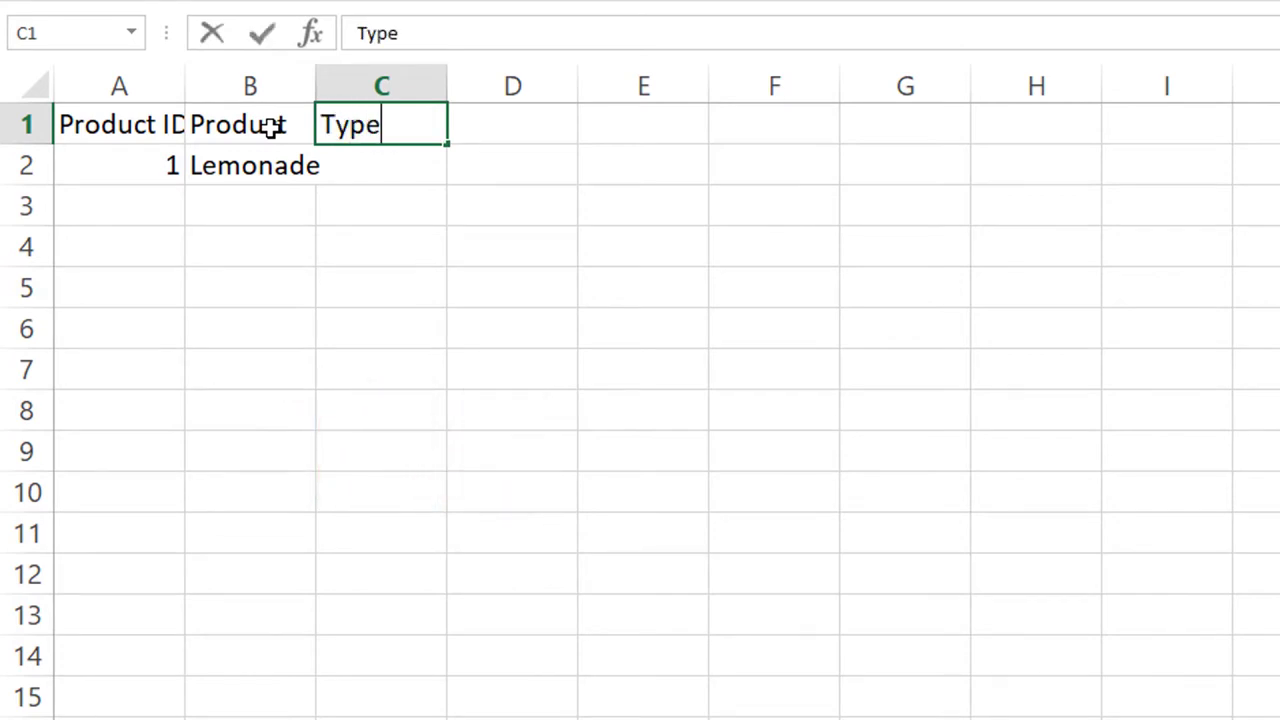
key(Return)
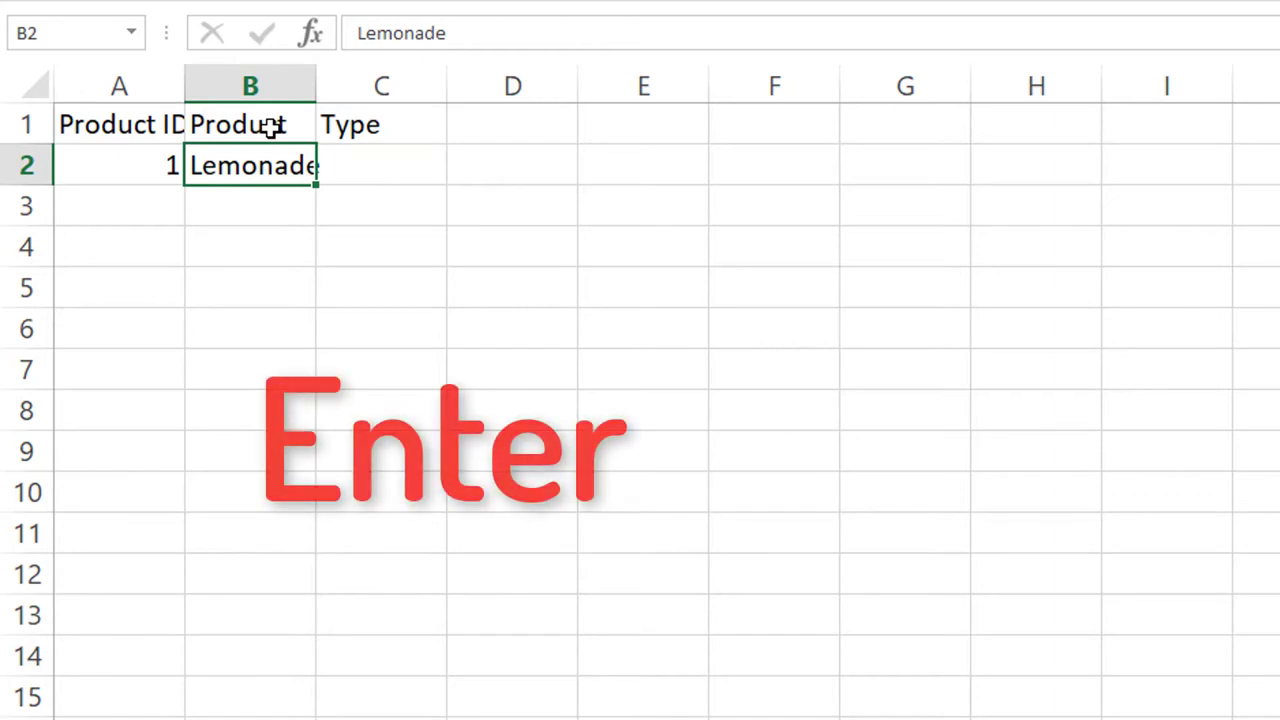
key(Right)
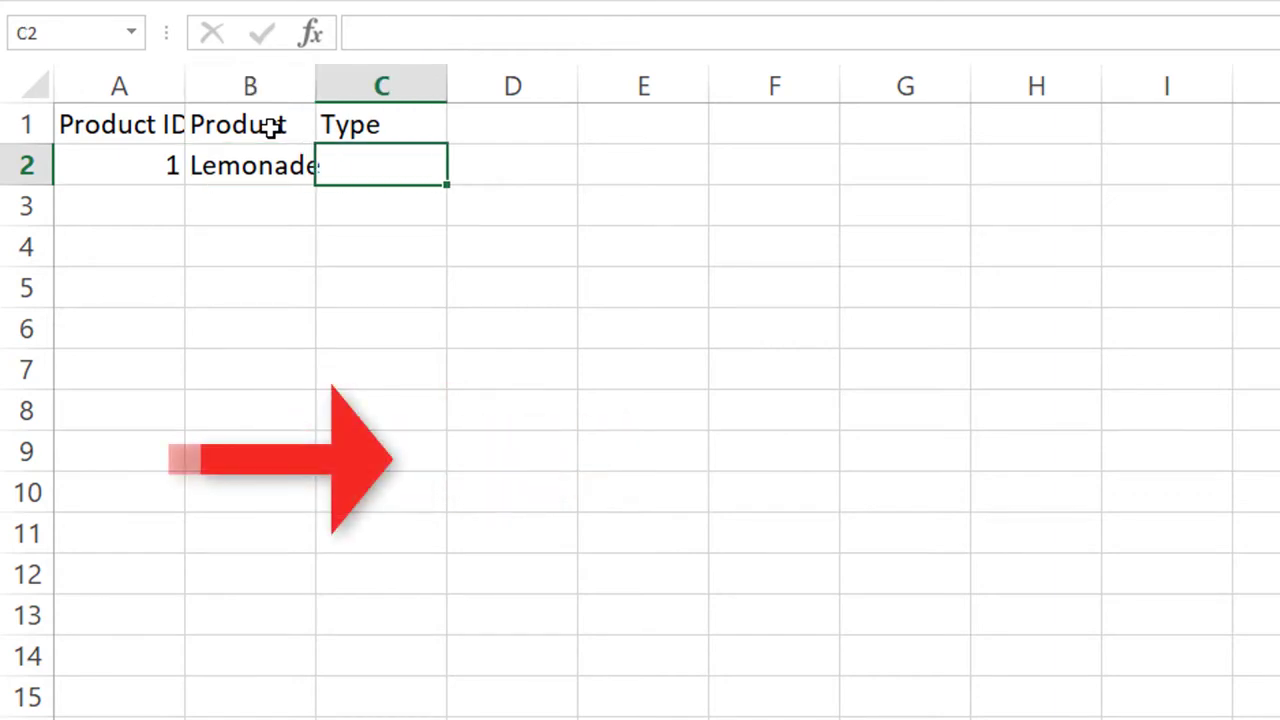
text(Small)
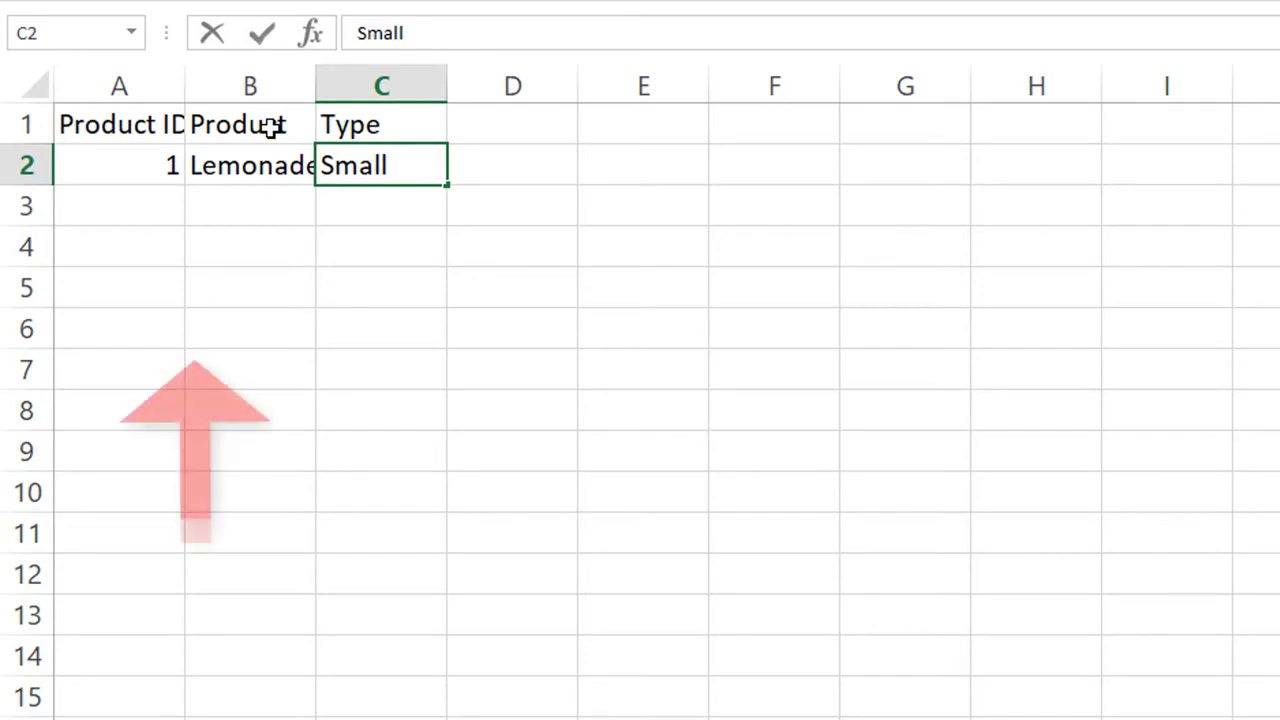
key(Up)
key(Right)
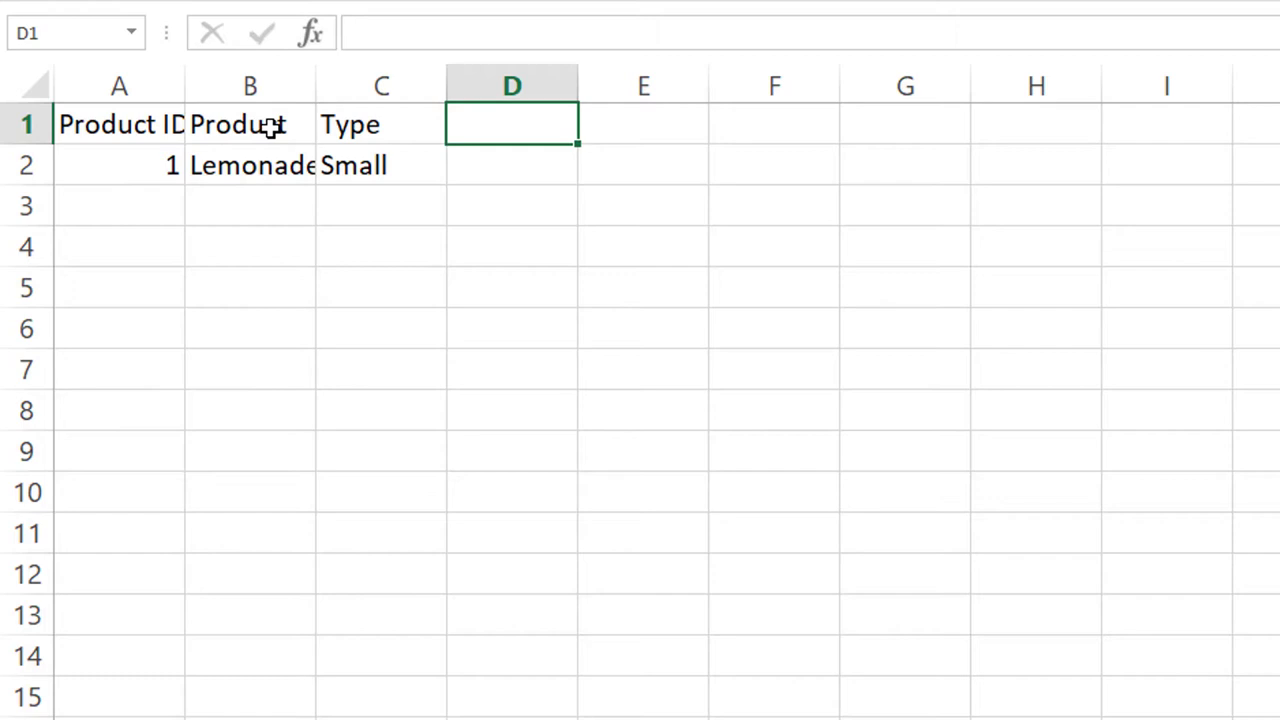
text(Cus)
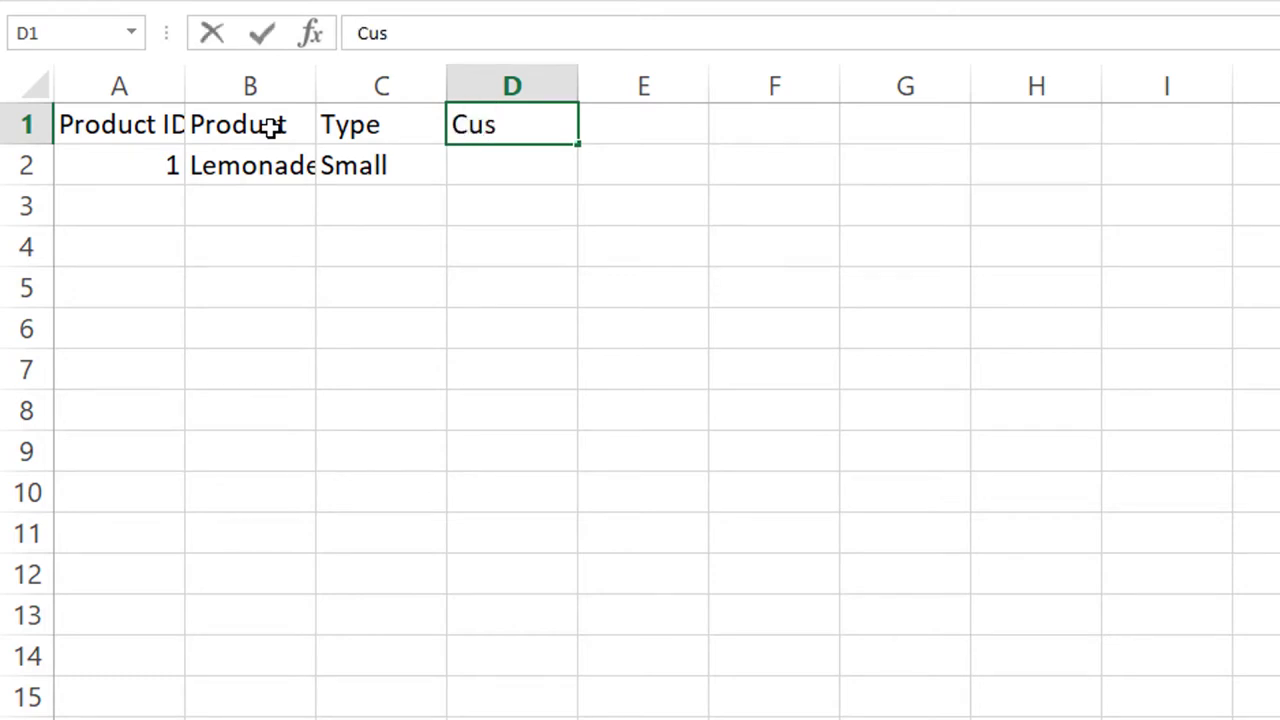
text(t. Firs)
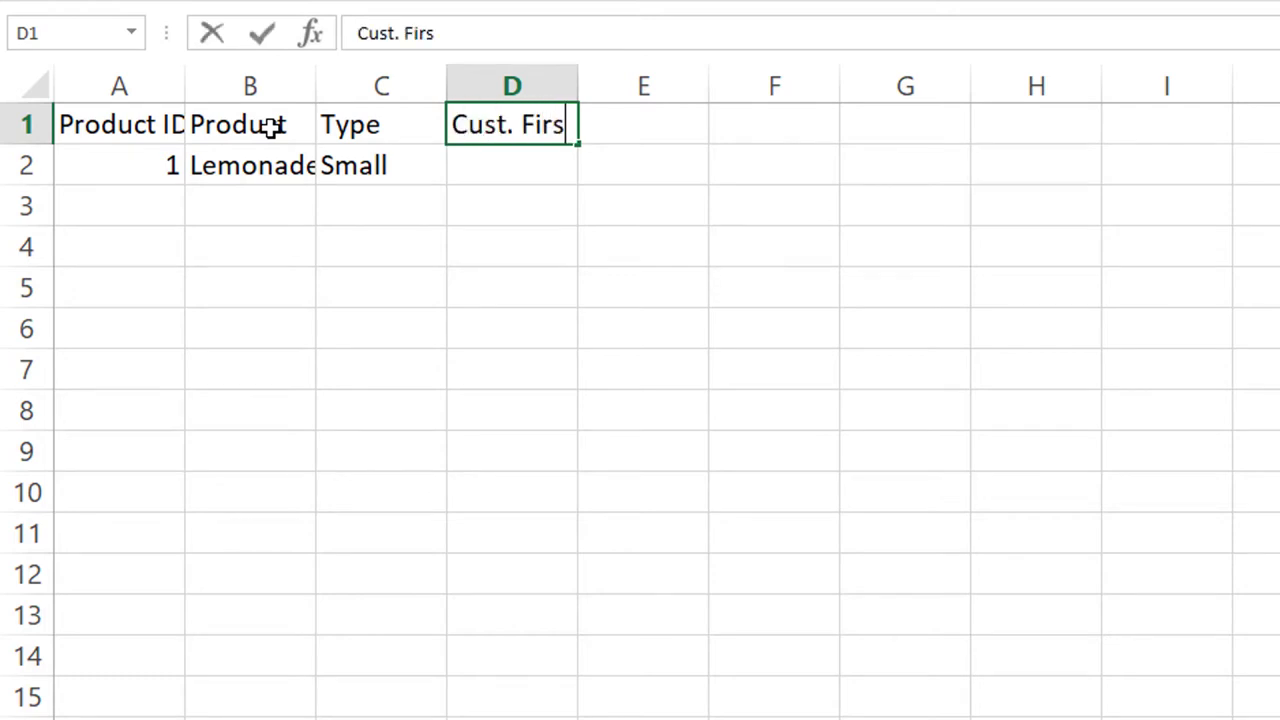
text(t Name)
key(Return)
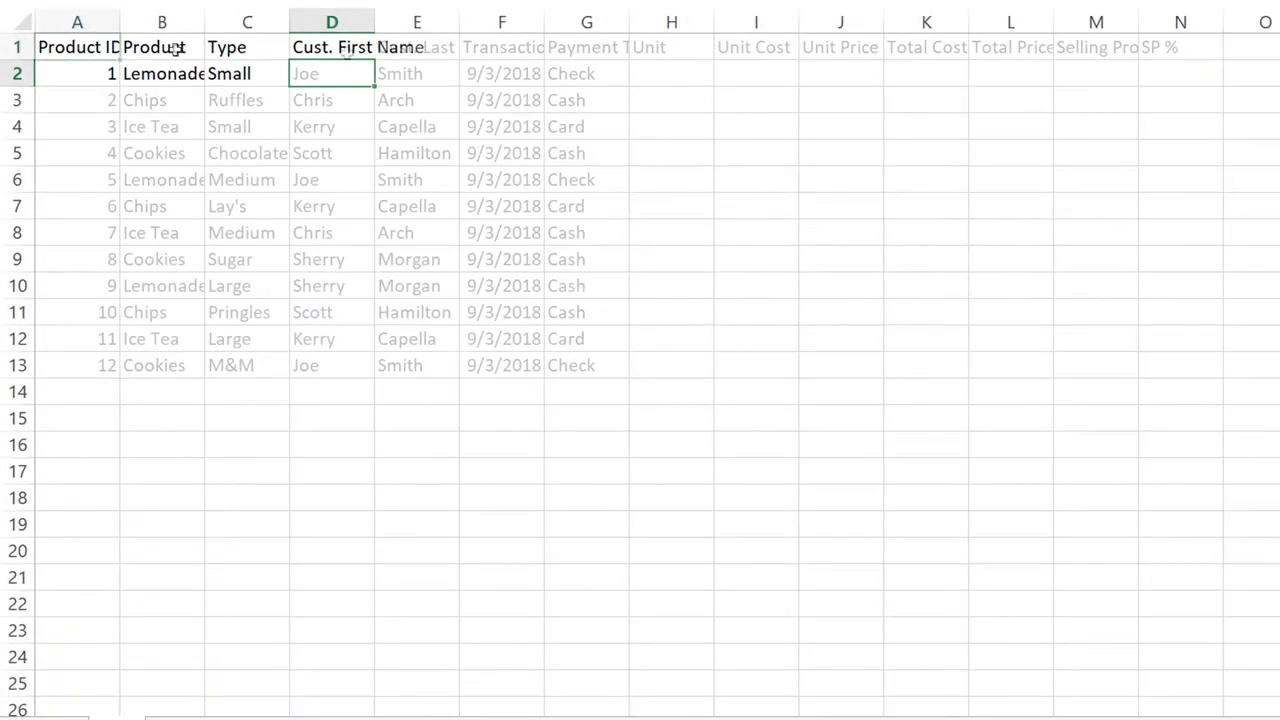
click(345, 48)
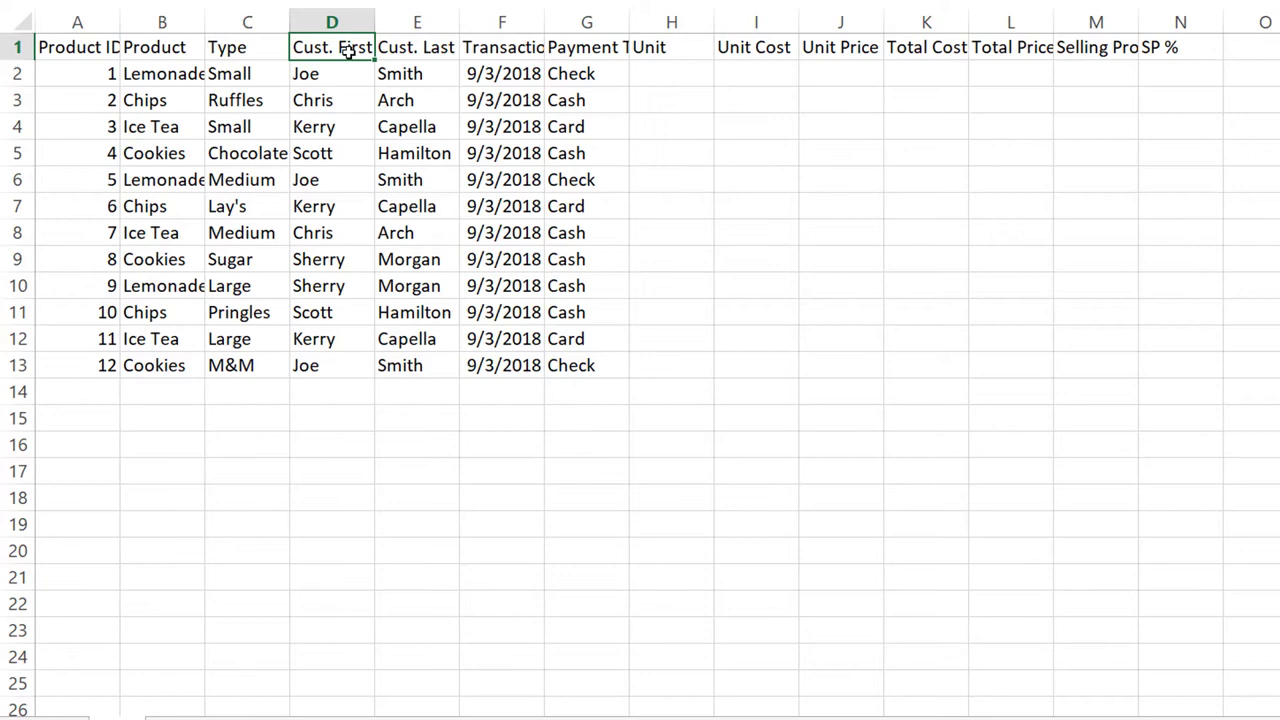
click(436, 24)
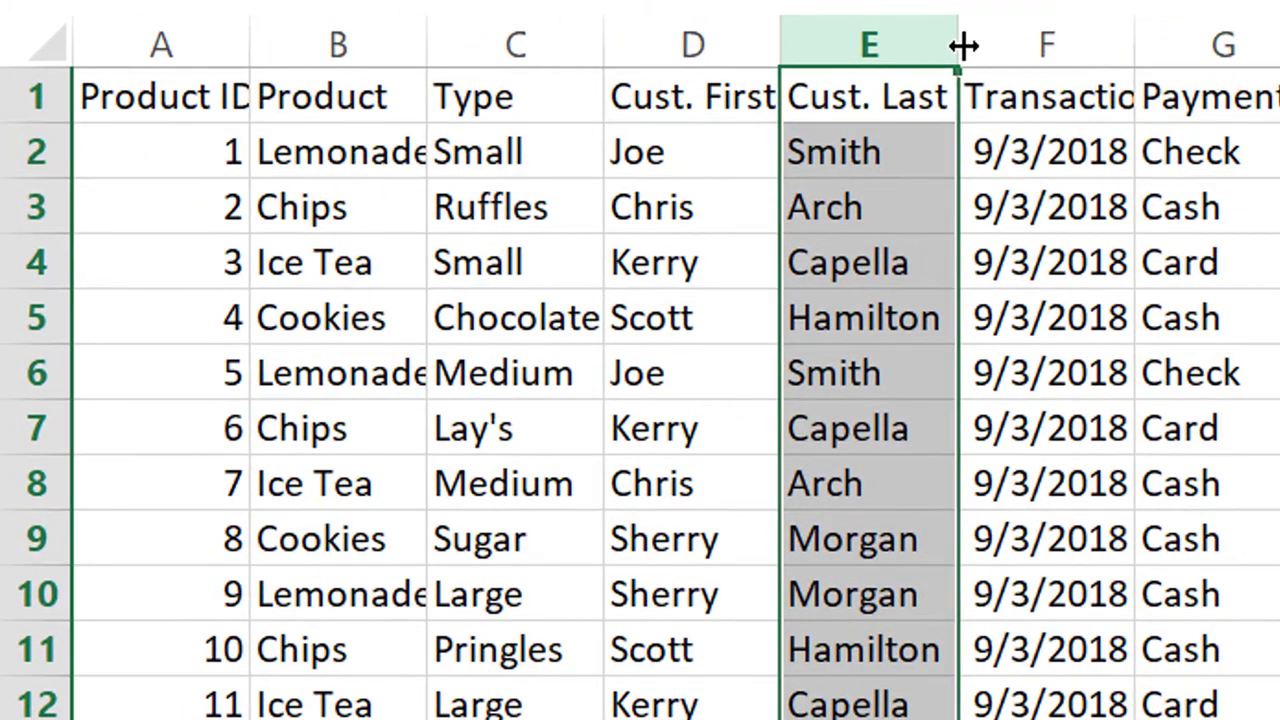
double_click(964, 45)
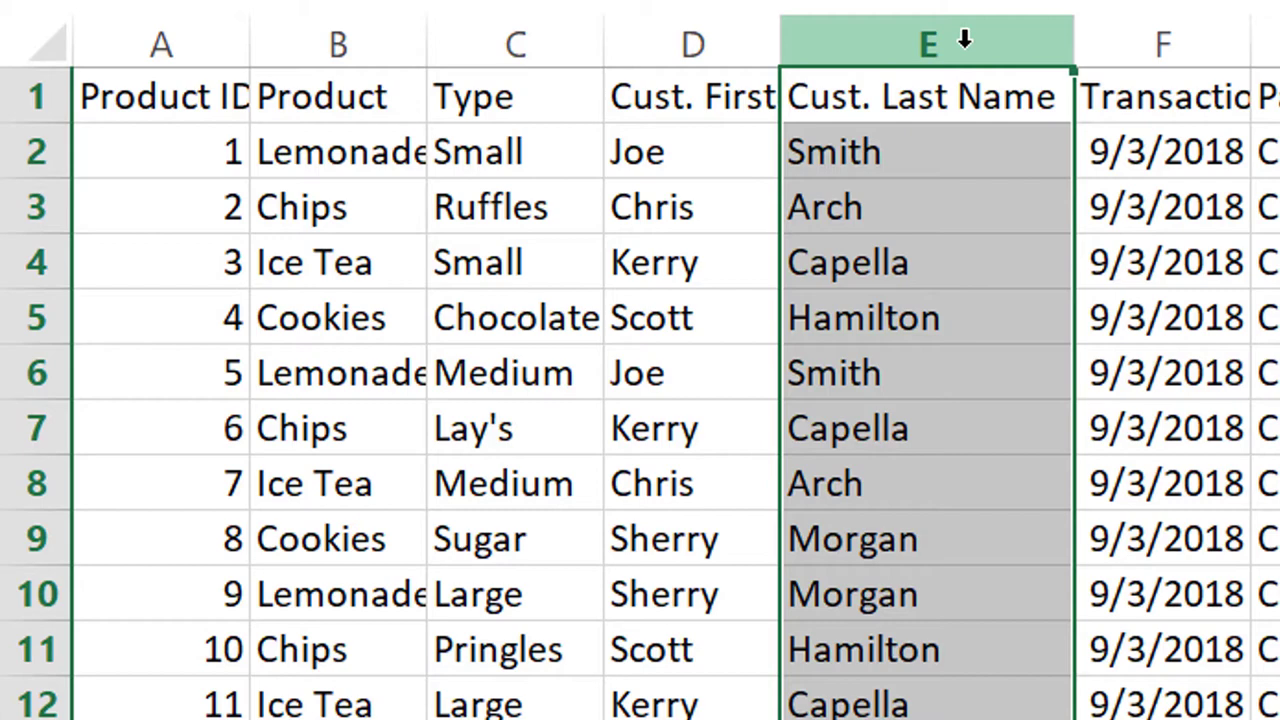
right_click(964, 40)
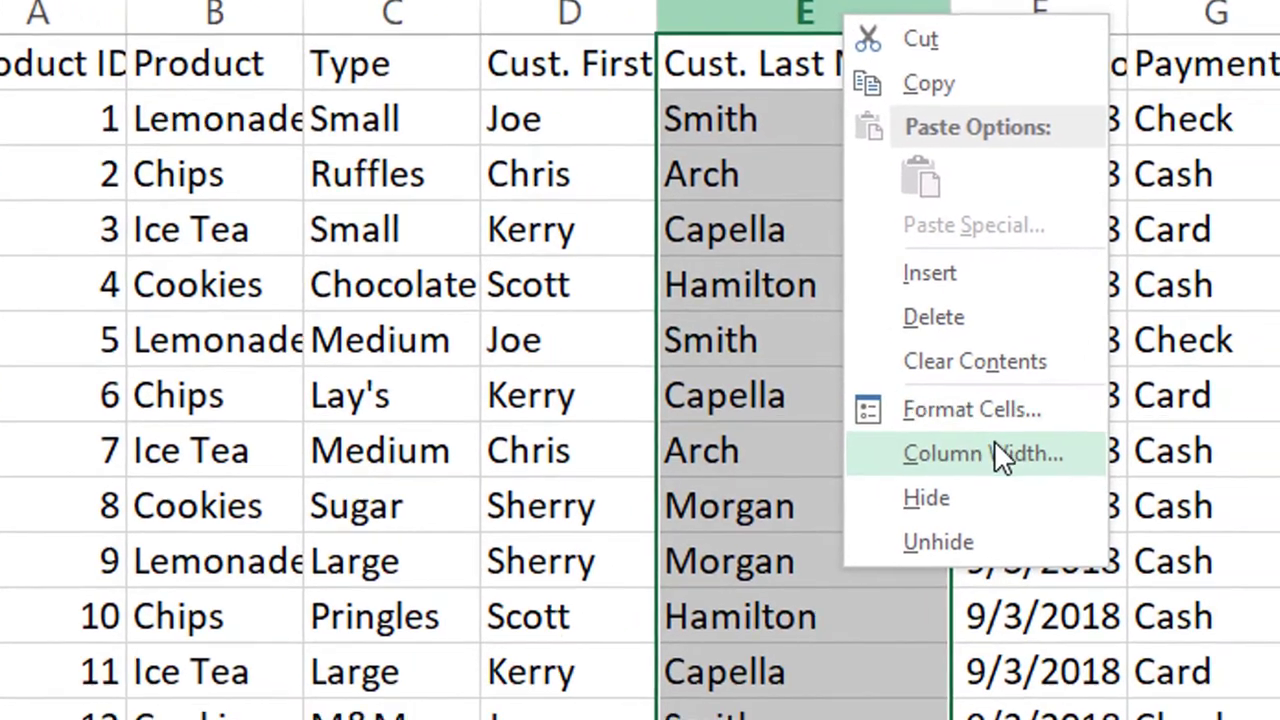
click(1106, 486)
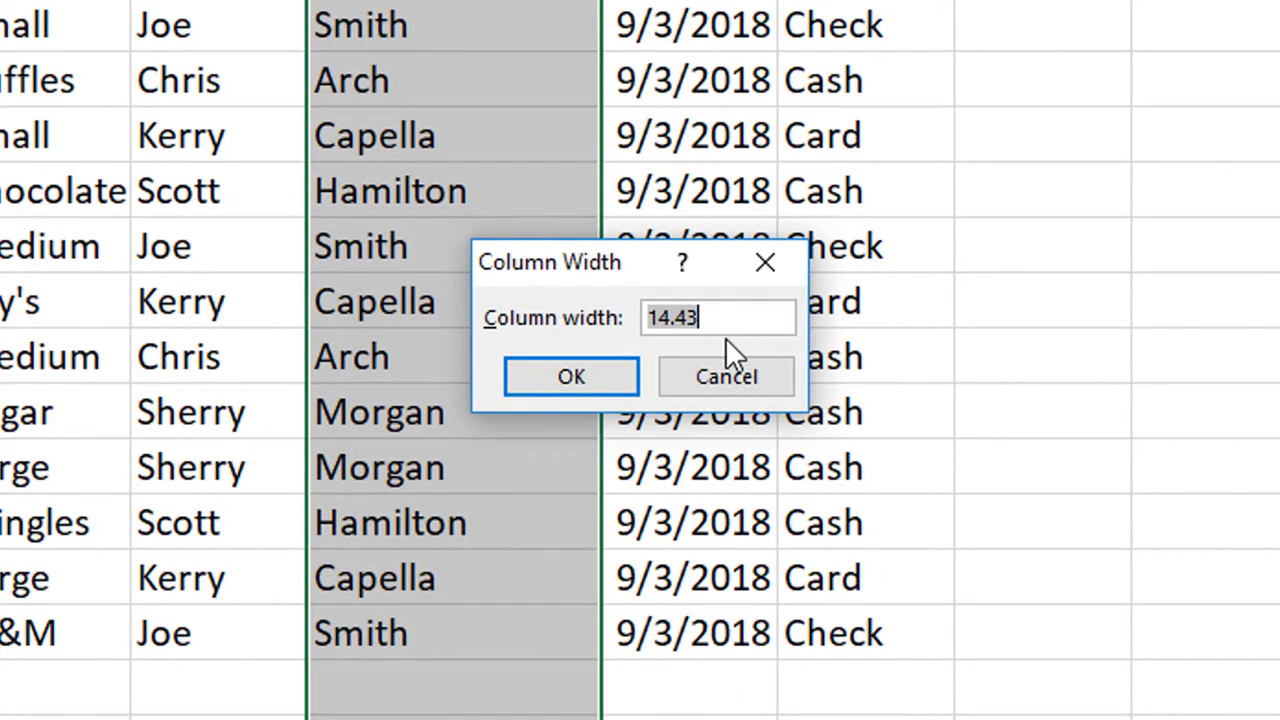
click(725, 376)
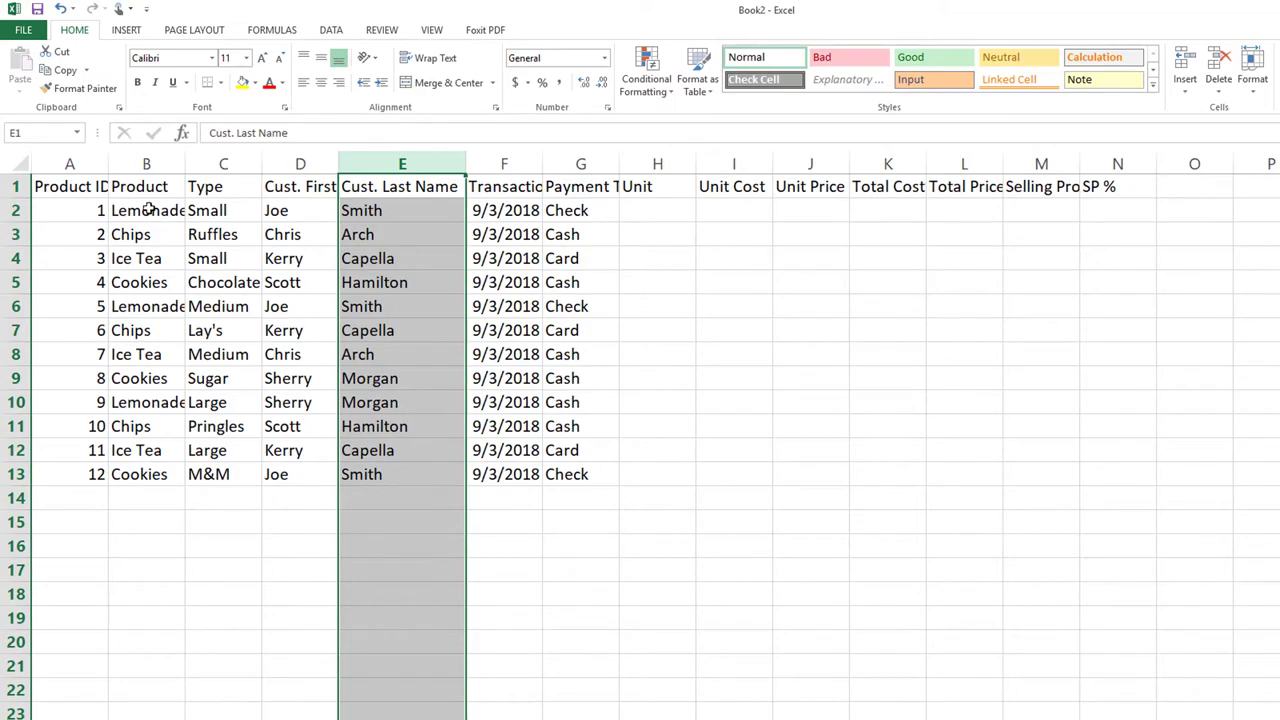
- Select columns A through N and auto-fit their widths to the contents
click(88, 163)
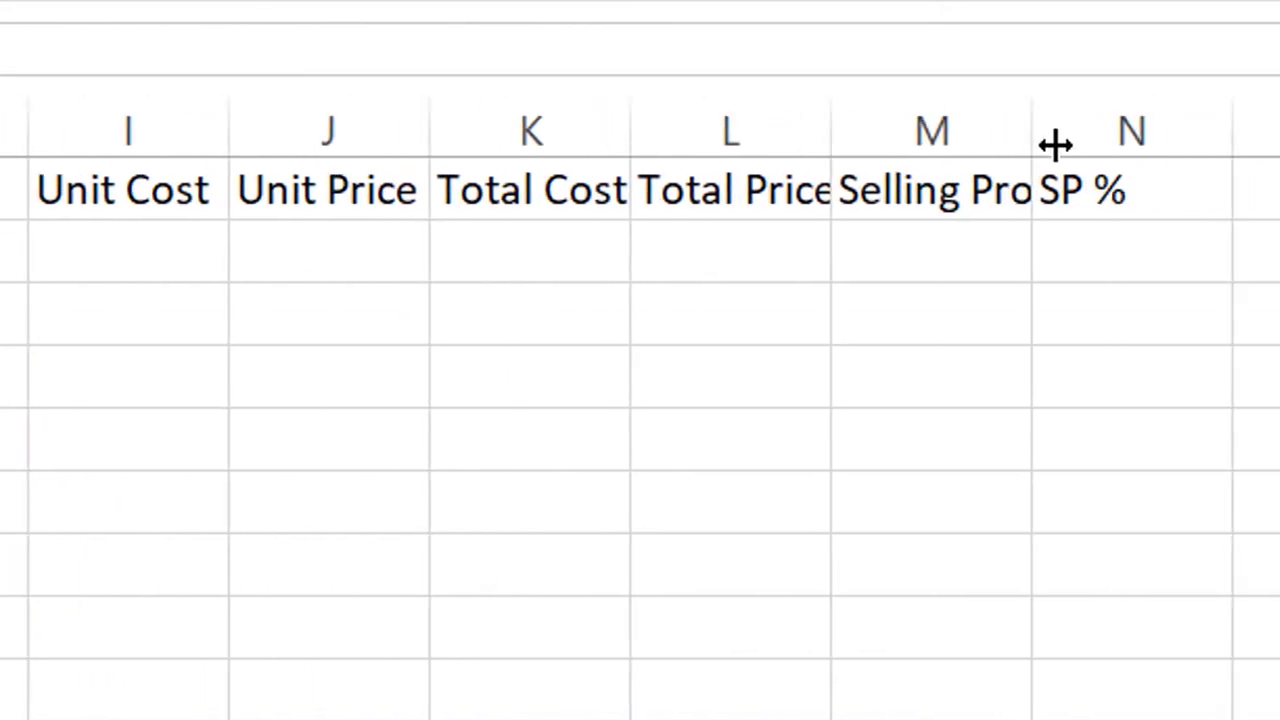
ctrl+click(987, 130)
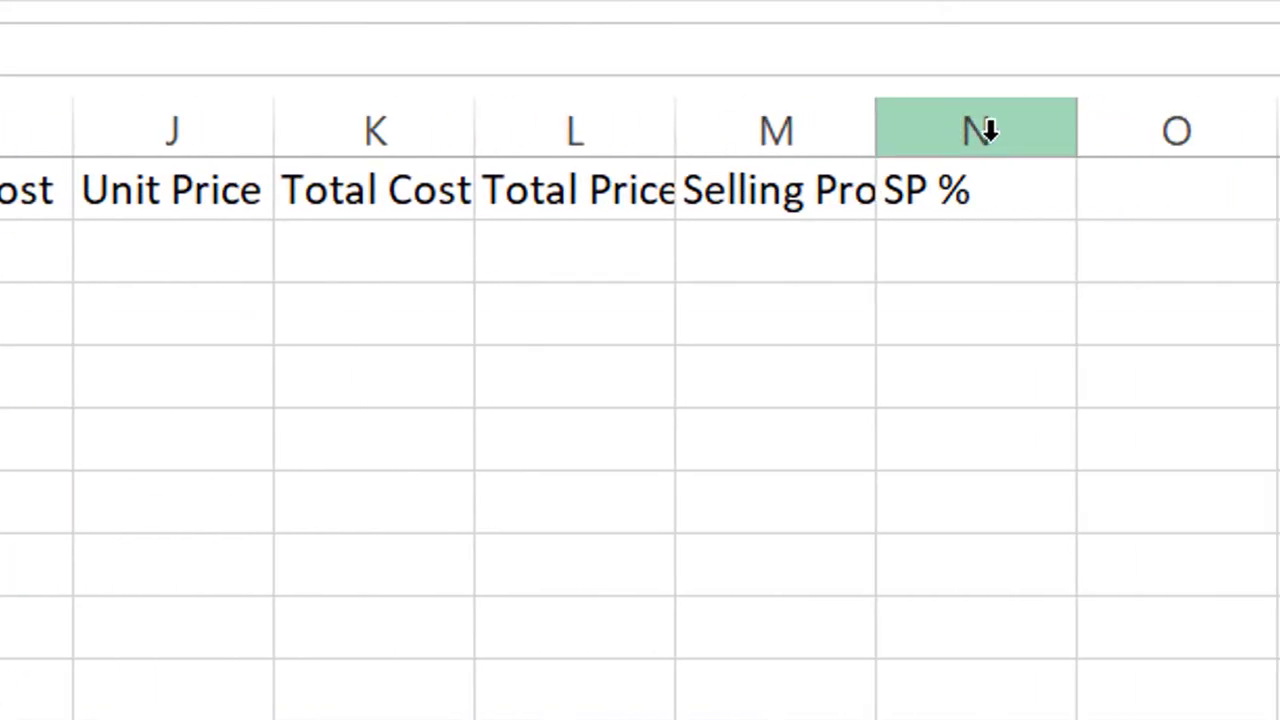
shift+click(1011, 138)
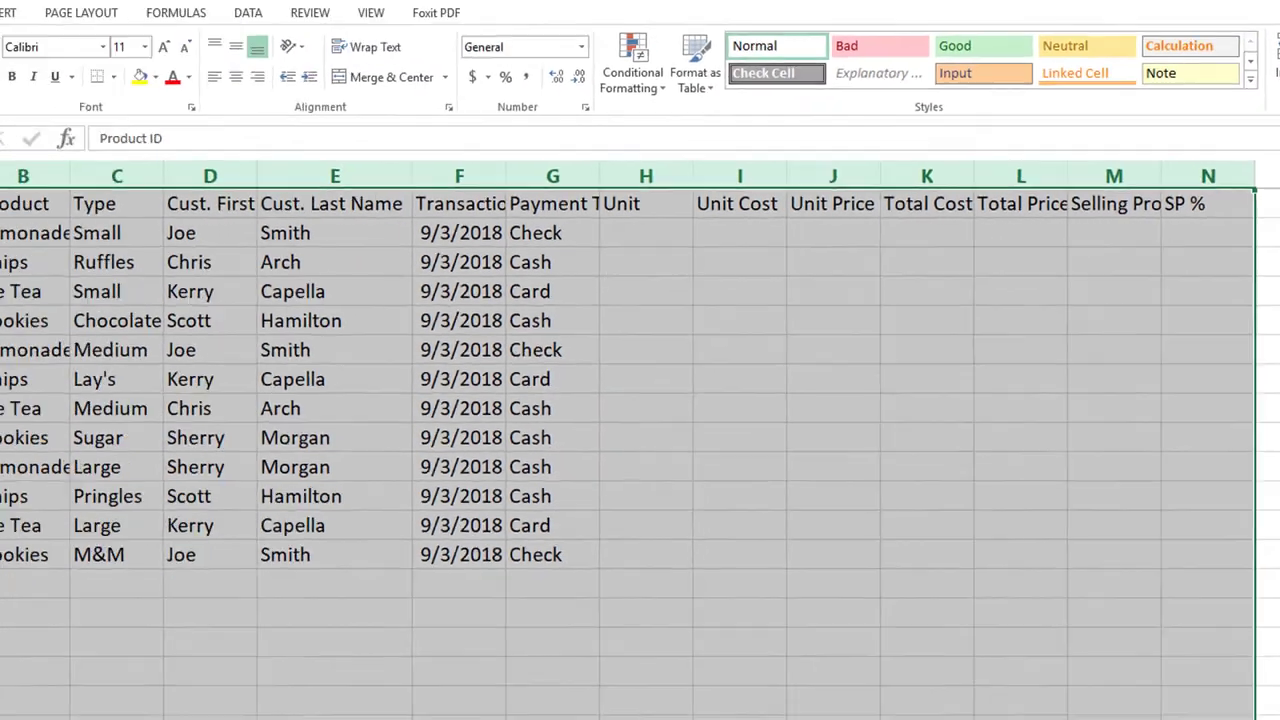
drag(80, 180, 1220, 222)
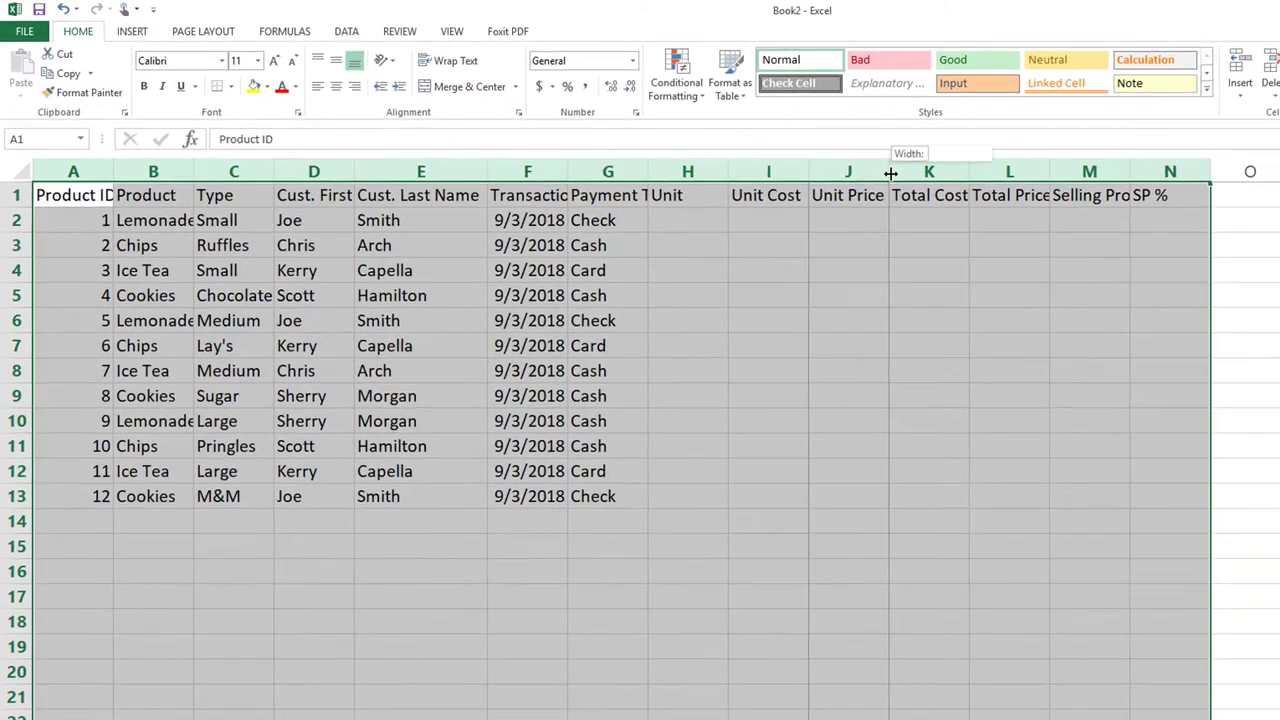
double_click(934, 182)
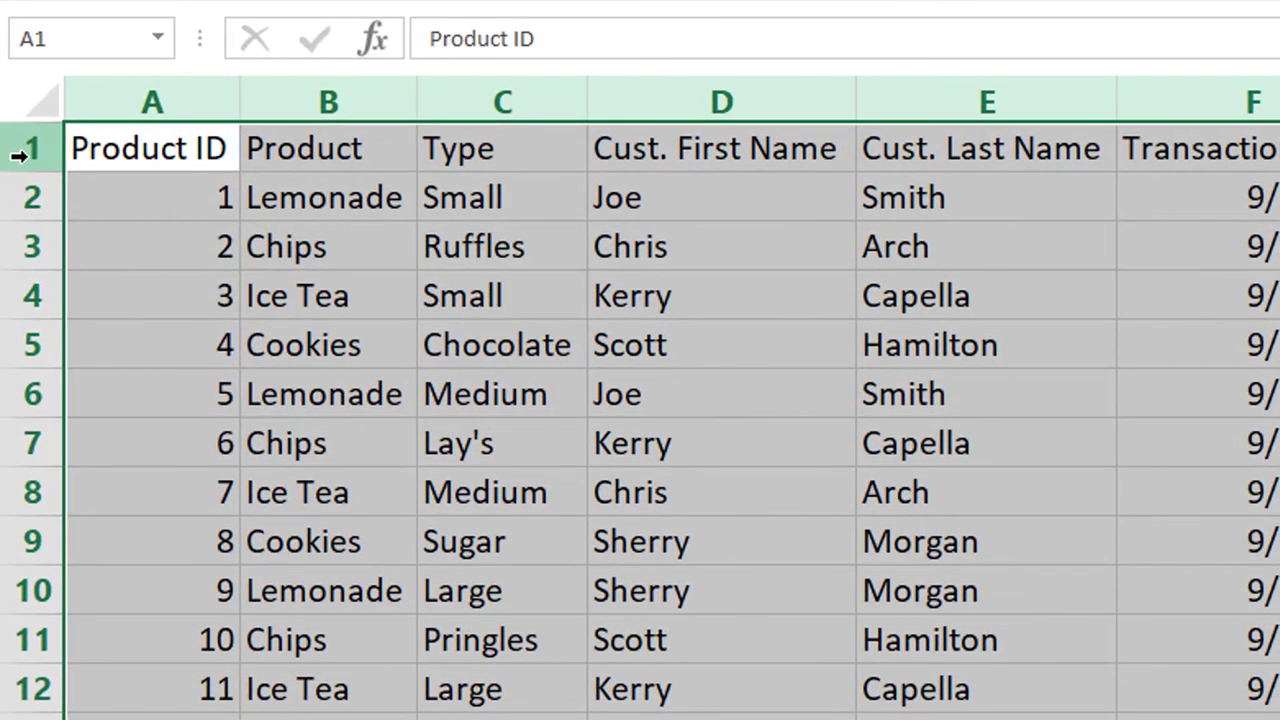
- Check row 1's height setting, close it unchanged, and return to cell A1
click(14, 183)
right_click(32, 153)
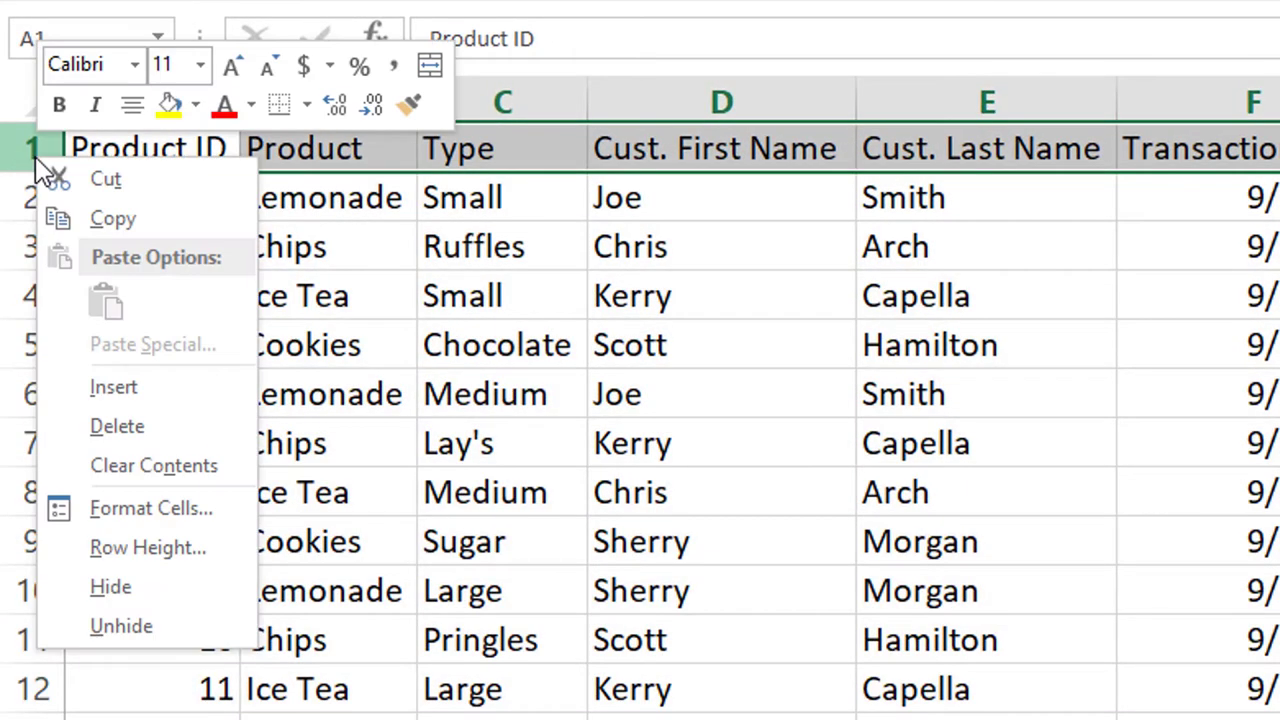
click(170, 548)
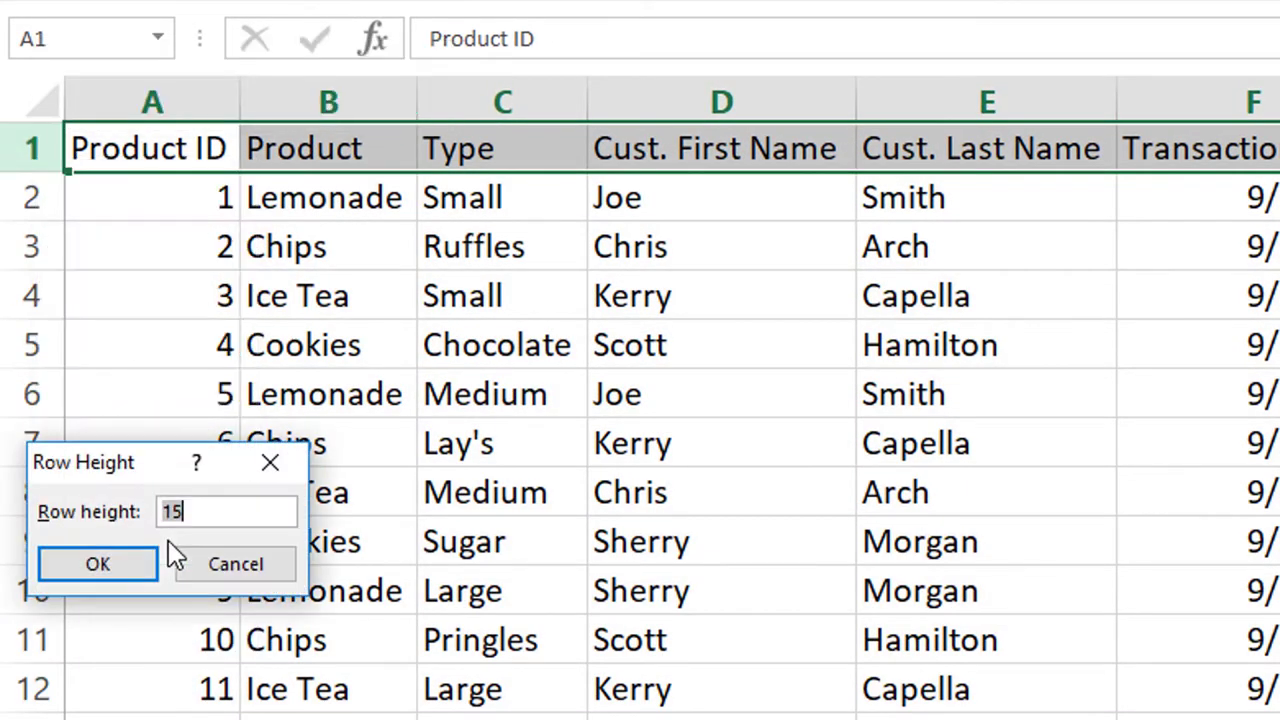
click(282, 562)
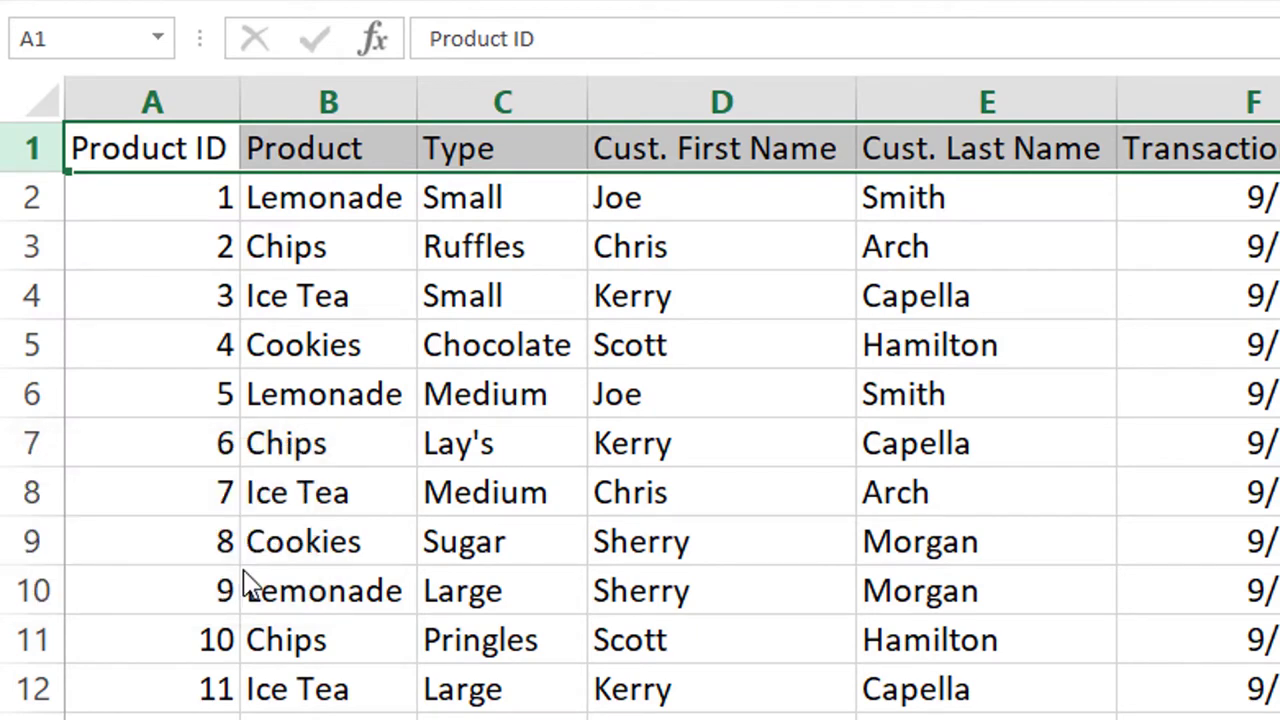
click(133, 144)
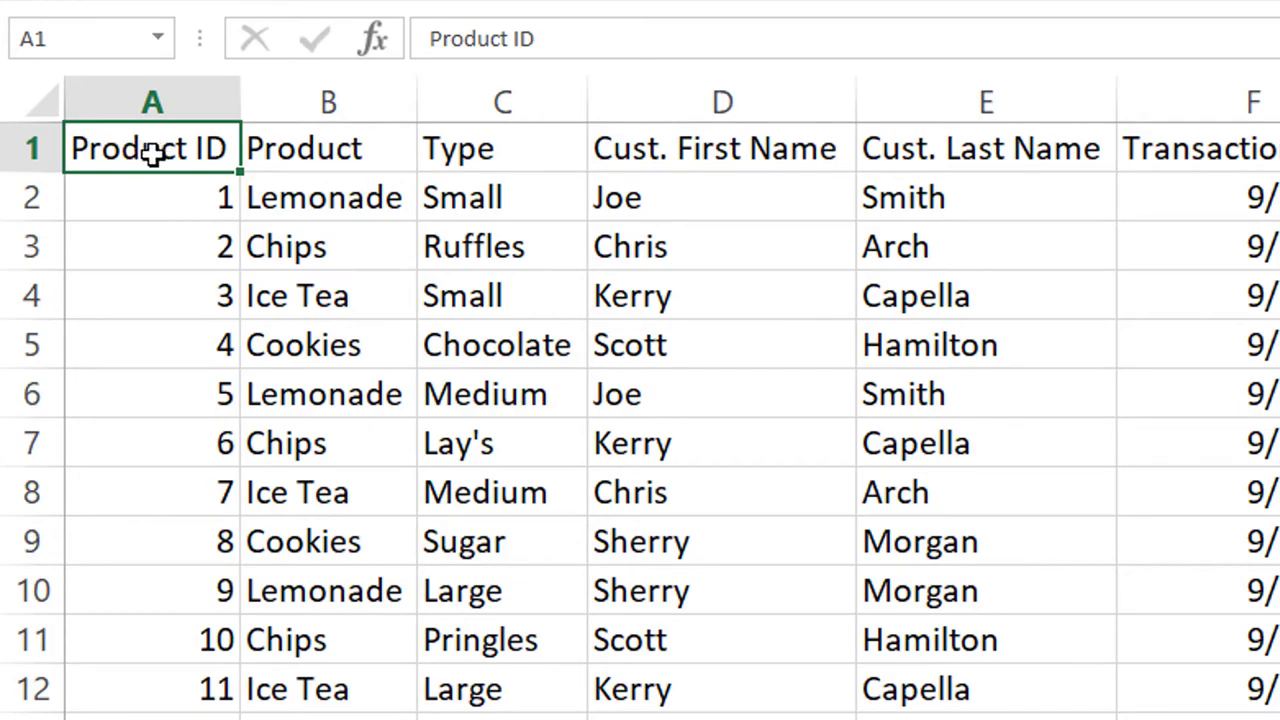
- Select the data range A1:N13 and start a new table from it via Insert > Table
drag(150, 152, 1279, 690)
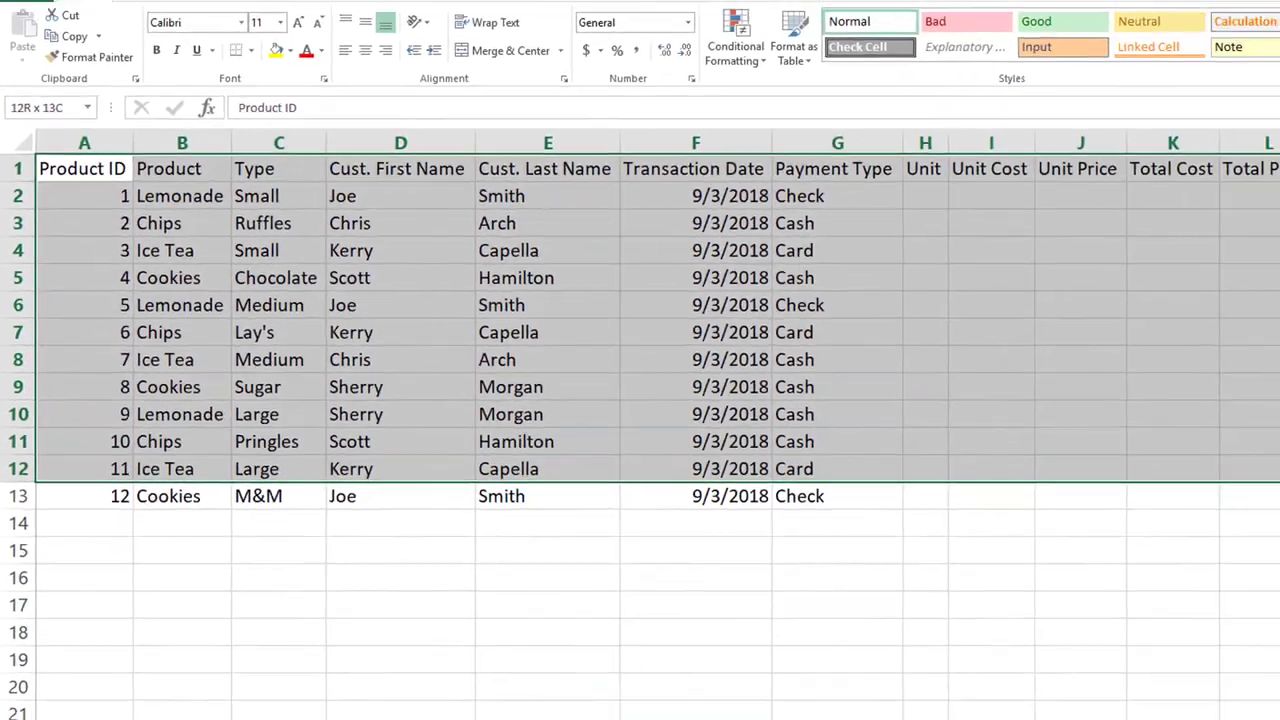
drag(1279, 468, 1279, 495)
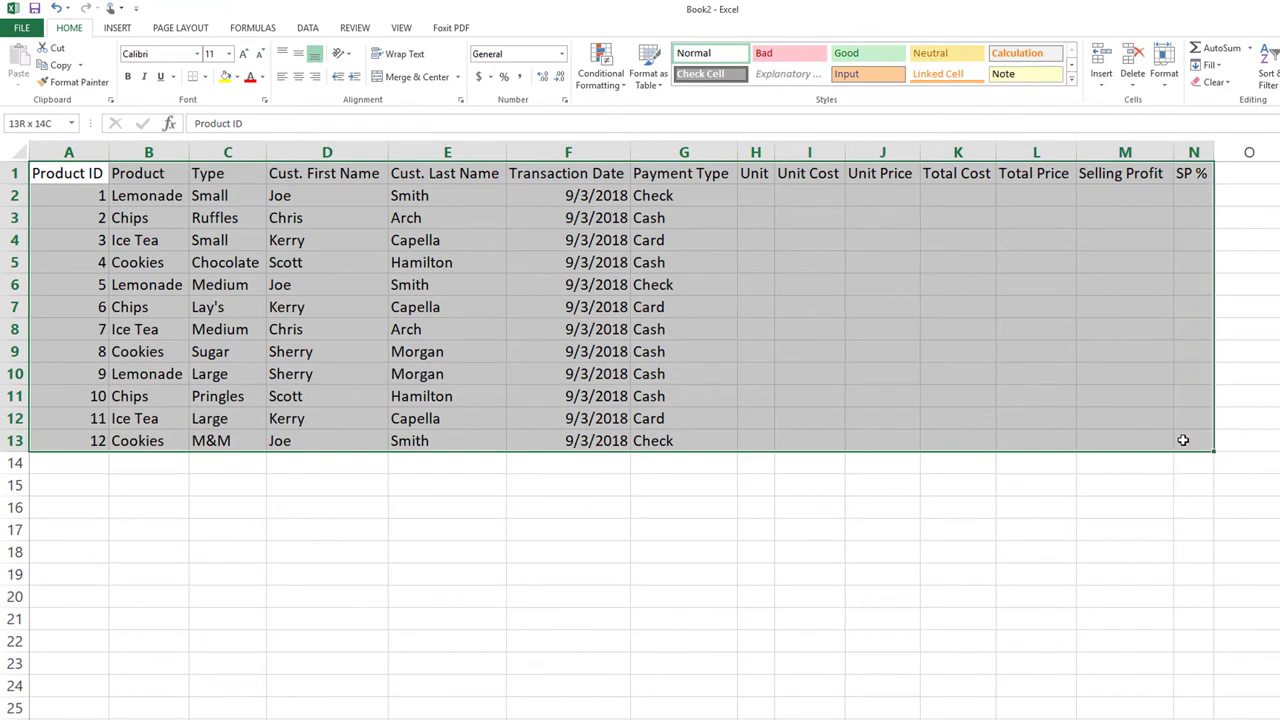
drag(1183, 440, 1183, 440)
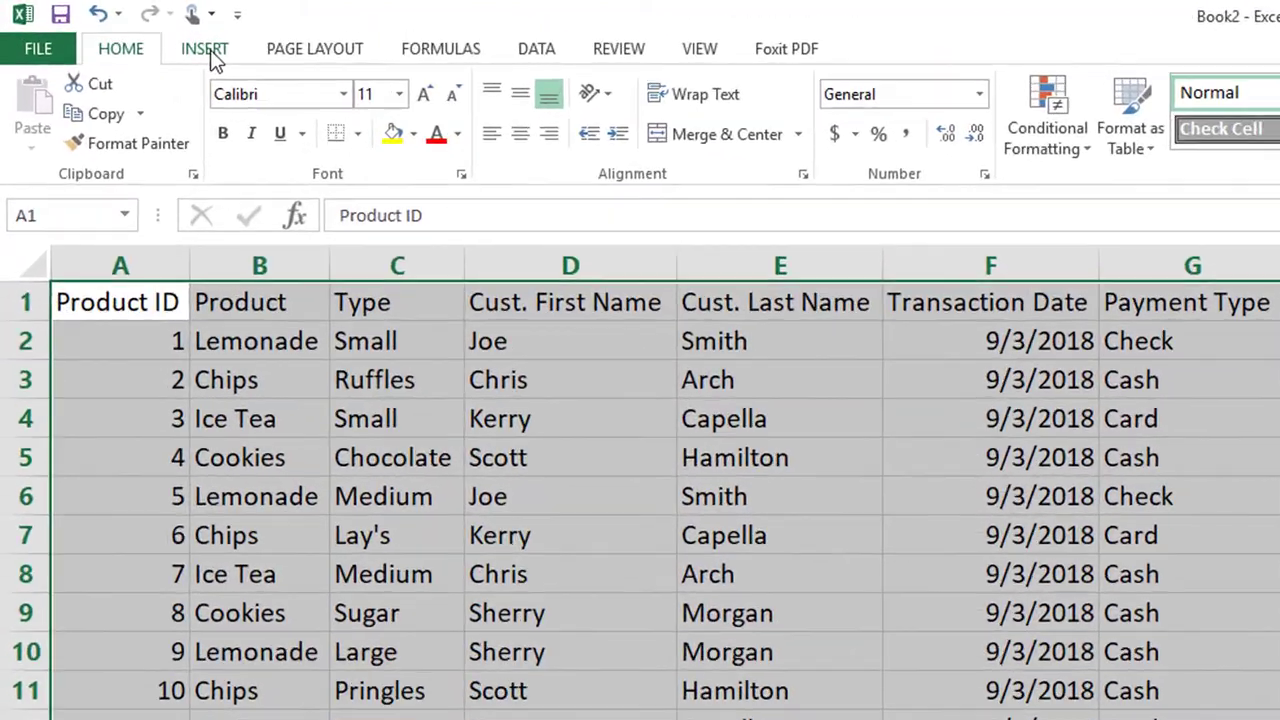
click(212, 57)
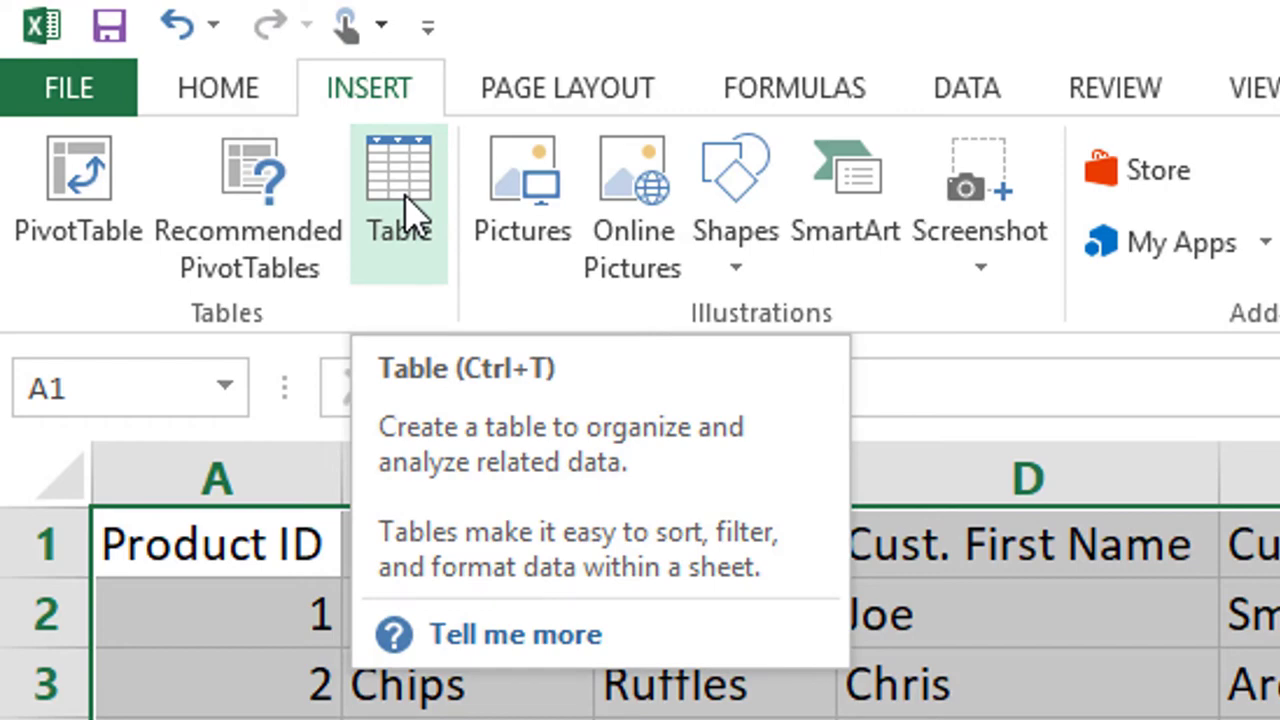
click(418, 200)
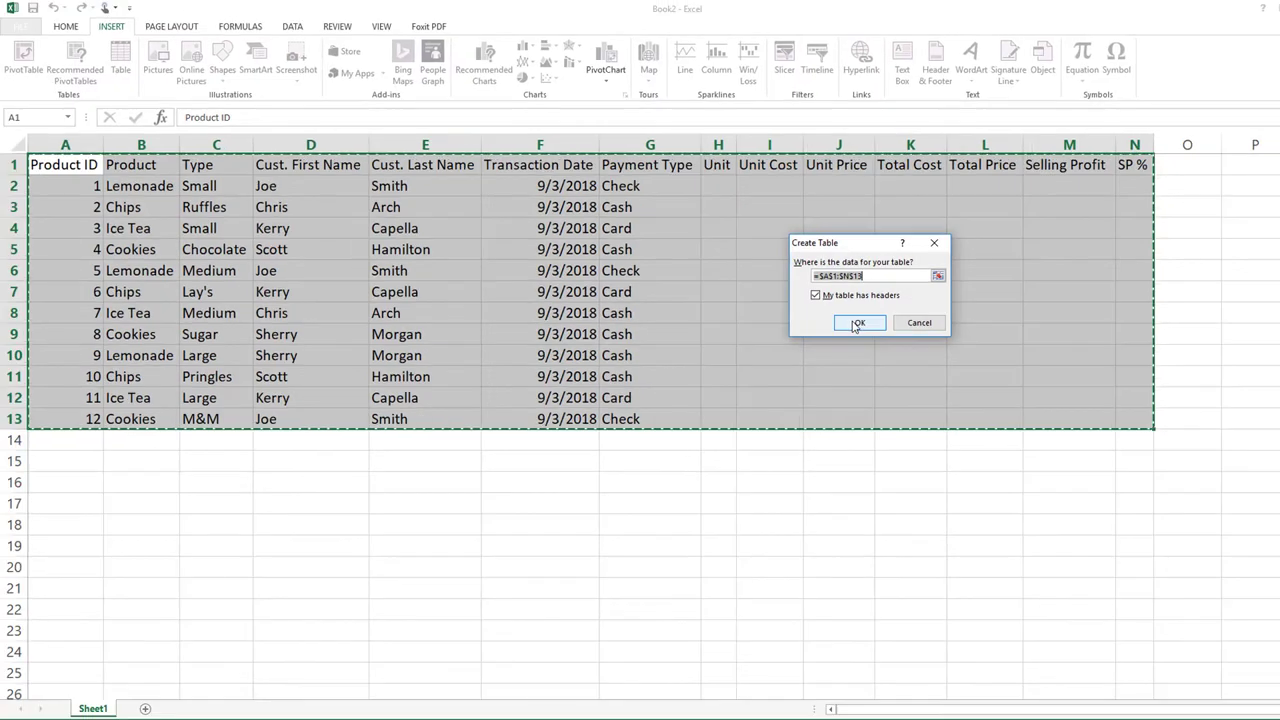
- Confirm the table with headers, then deselect it to see the banded rows
click(857, 323)
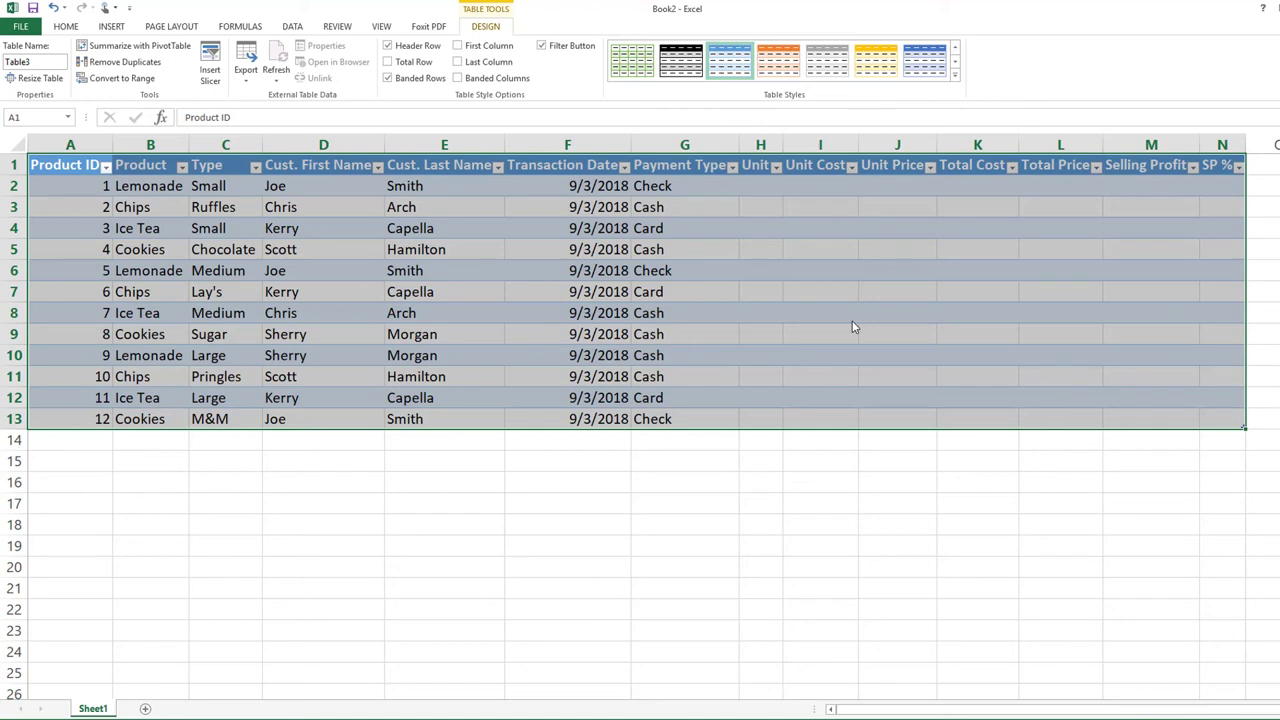
click(10, 164)
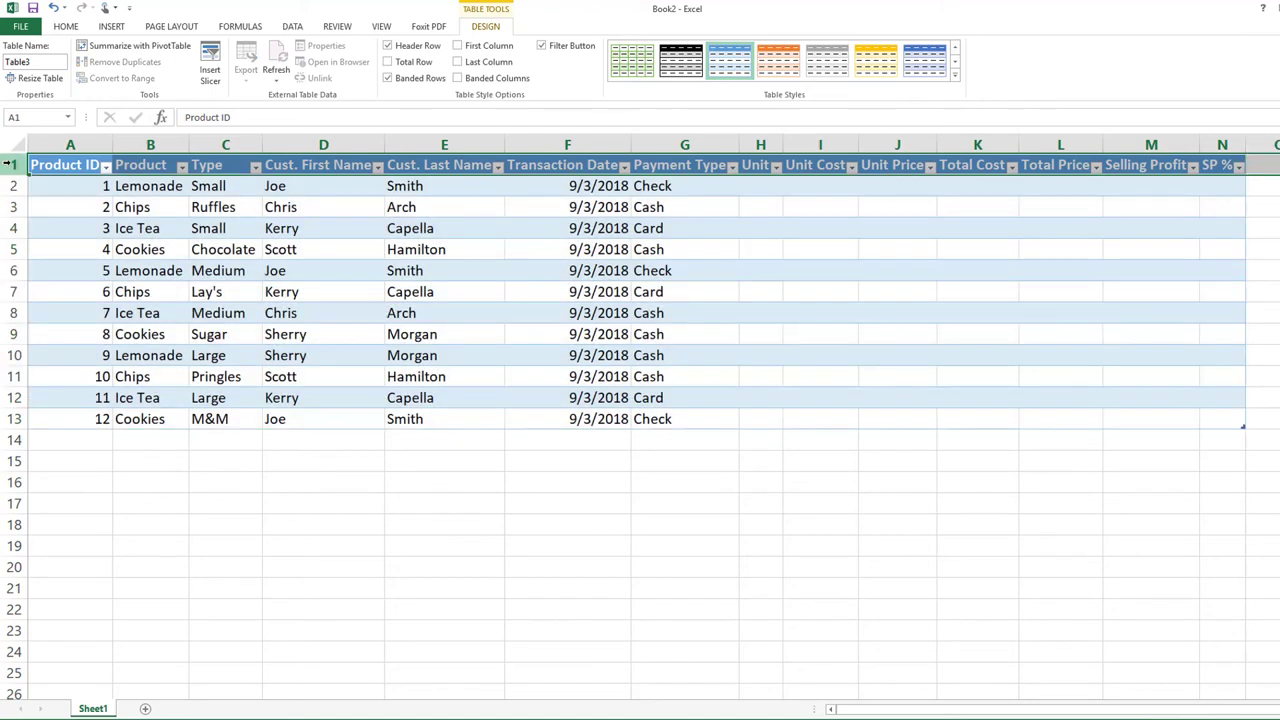